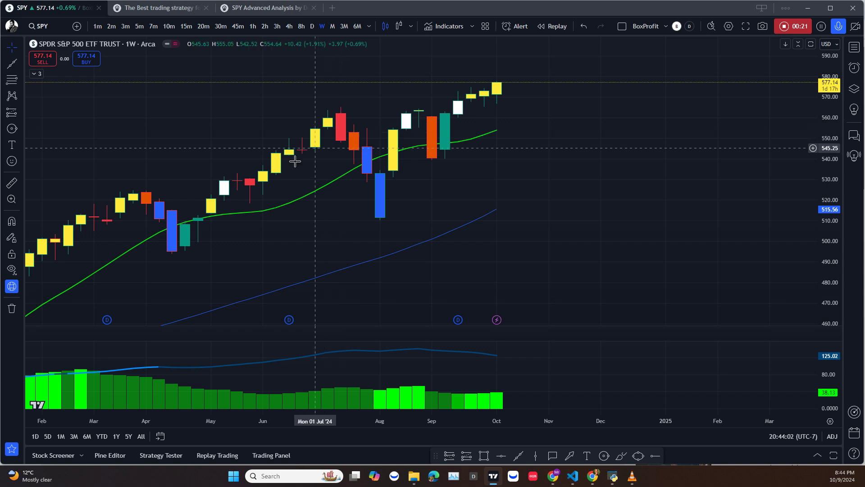
- Pan the SPY weekly chart and stretch the price scale so the candles look taller
left_click_drag(256, 235, 271, 258)
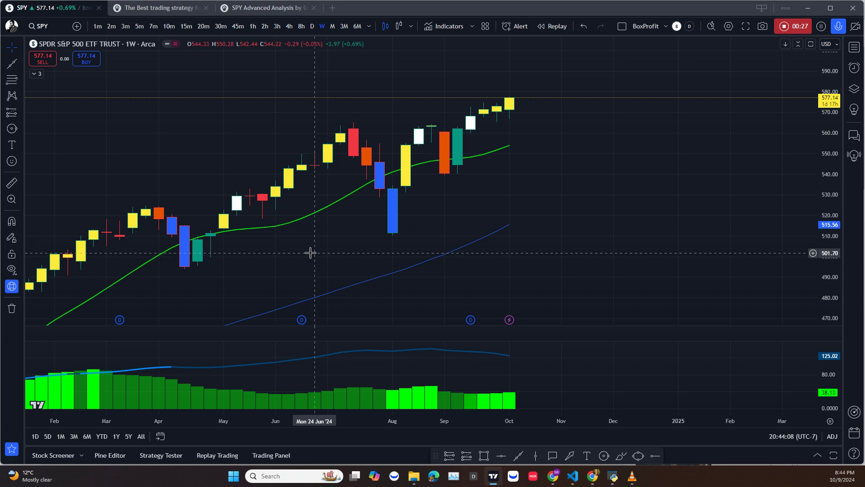
left_click_drag(311, 253, 286, 259)
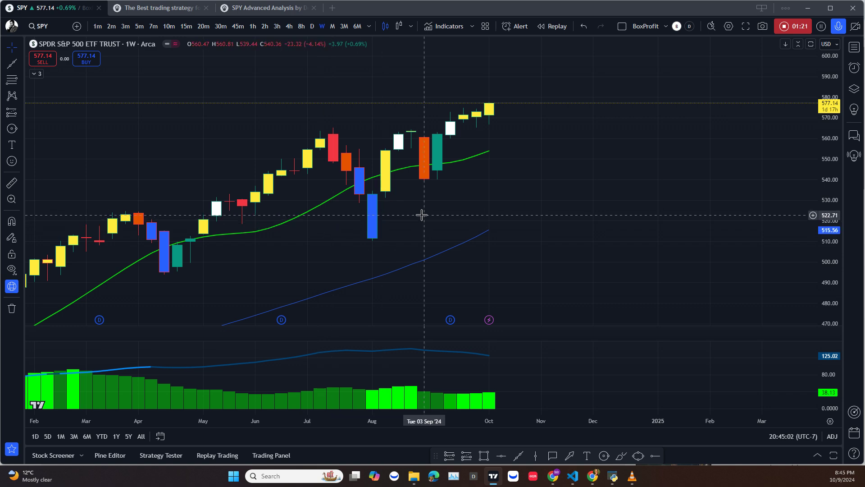
mouse_move(422, 215)
left_mouse_down()
mouse_move(476, 213)
mouse_move(430, 228)
left_mouse_up()
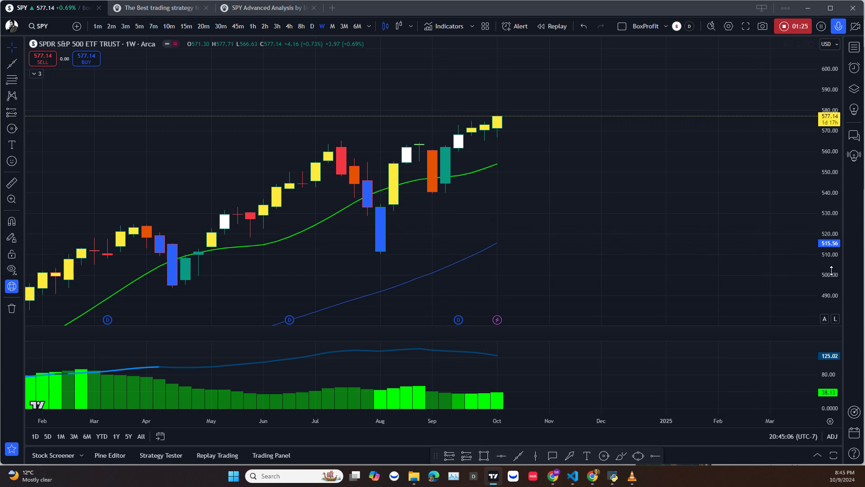
mouse_move(825, 273)
left_mouse_down()
mouse_move(824, 230)
mouse_move(813, 261)
left_mouse_up()
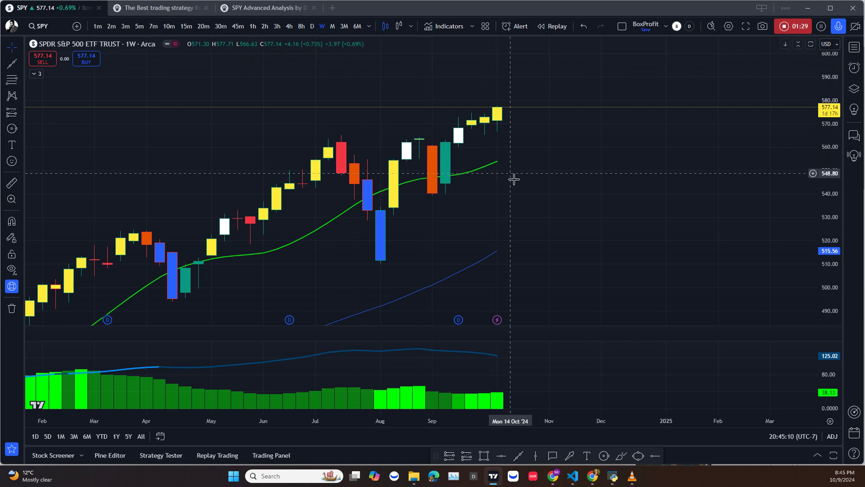
left_click(518, 456)
- Place a horizontal line at 577.14 and a red horizontal ray at 539.36
left_click(501, 455)
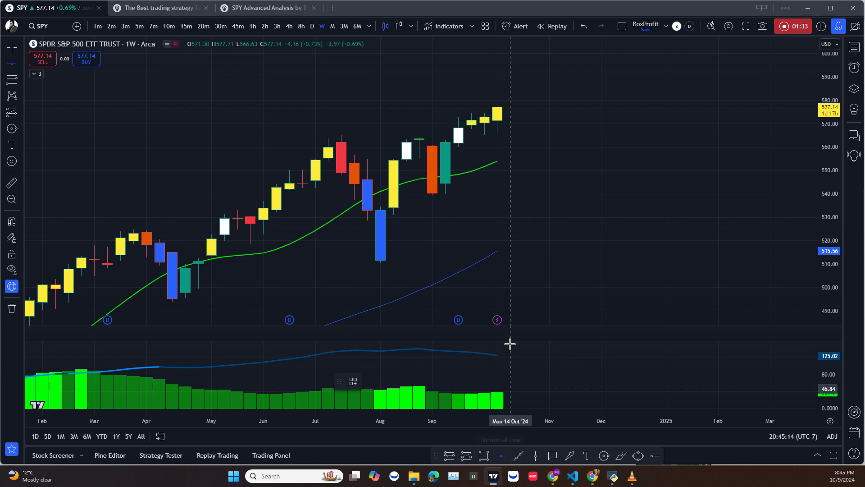
left_click(521, 108)
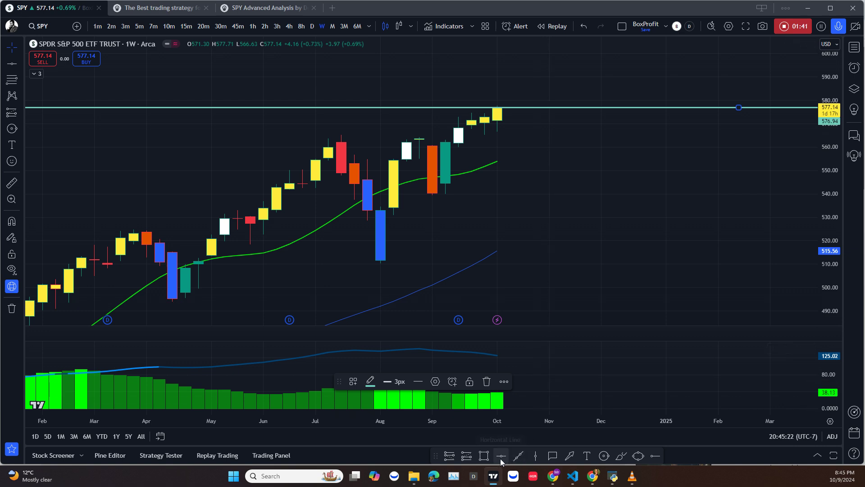
left_click(655, 456)
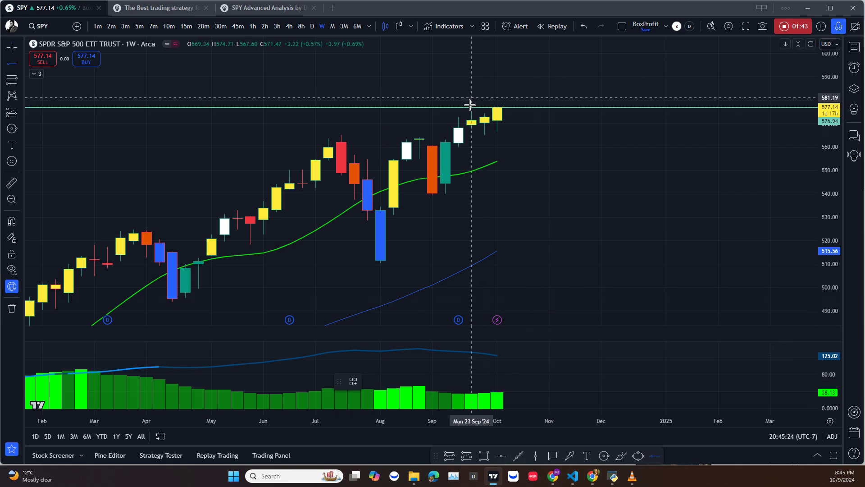
left_click(432, 195)
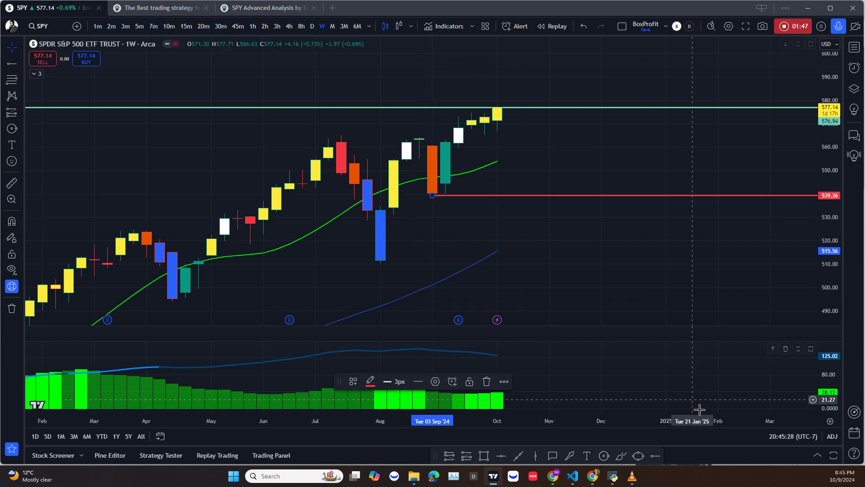
- Add red horizontal rays at 560.17 from the Sep 16 bar and at 564.99
left_click(656, 455)
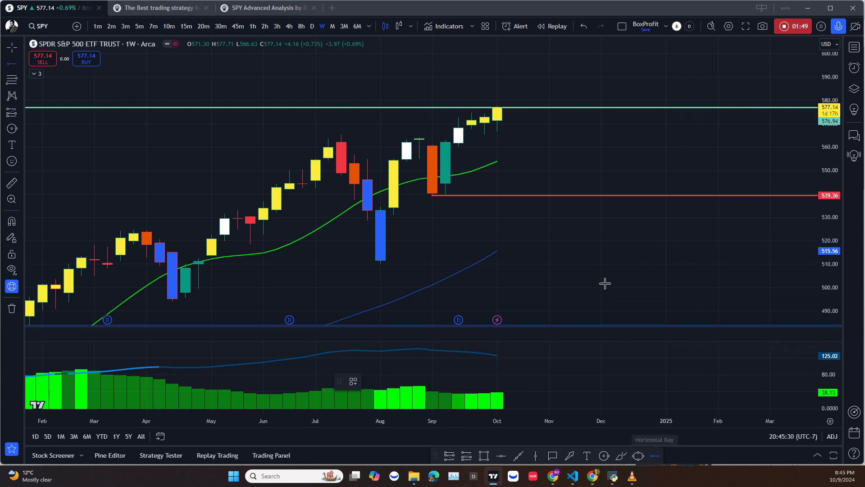
left_click(458, 149)
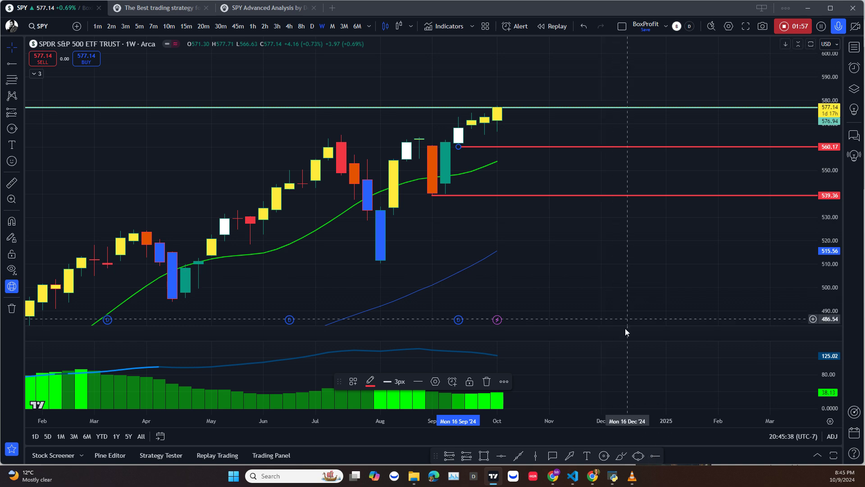
left_click(648, 458)
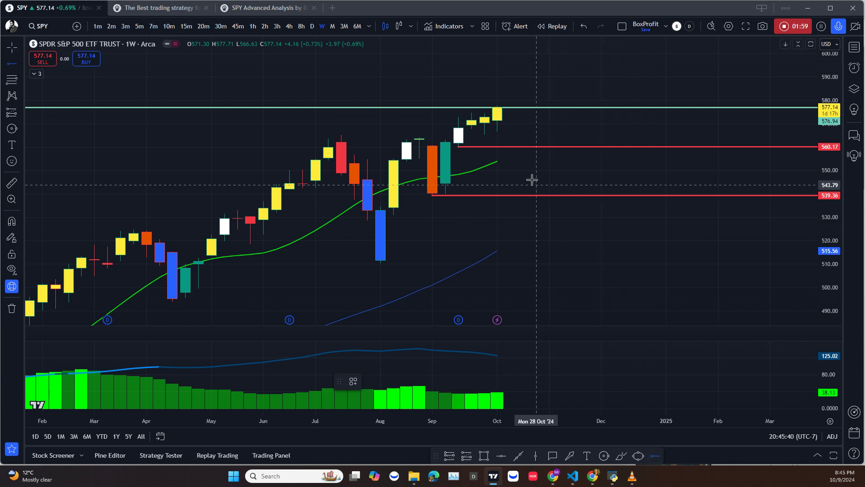
left_click(485, 135)
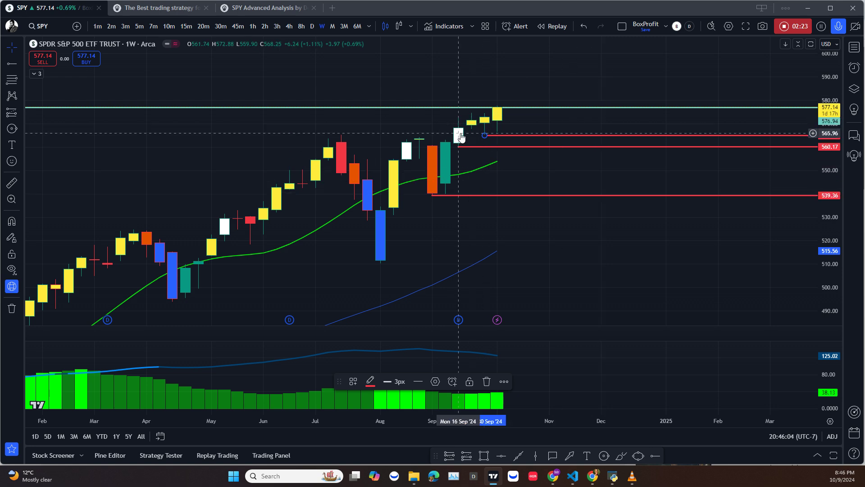
scroll(484, 169, "up", 1)
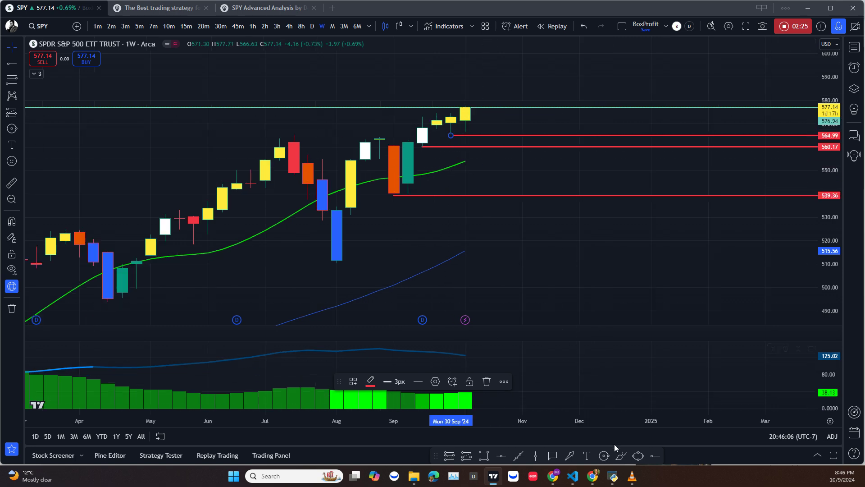
- Draw circles around the mid-September candle and the Aug 19 candle
left_click(604, 456)
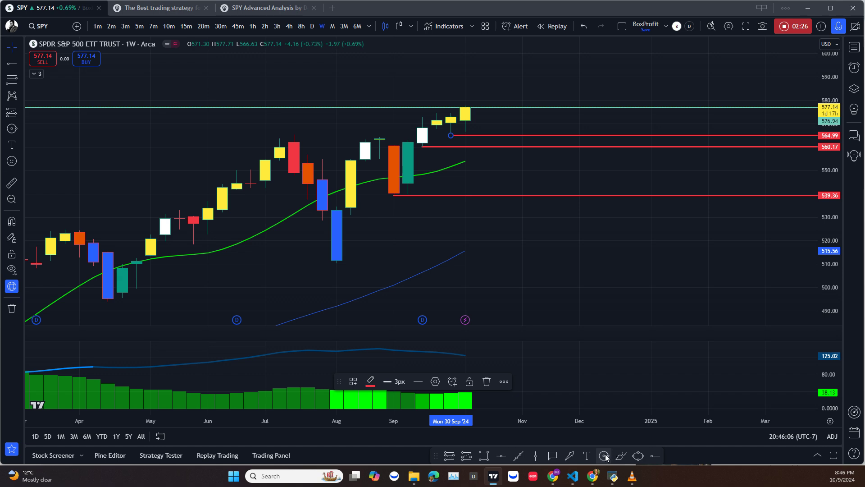
left_click(422, 139)
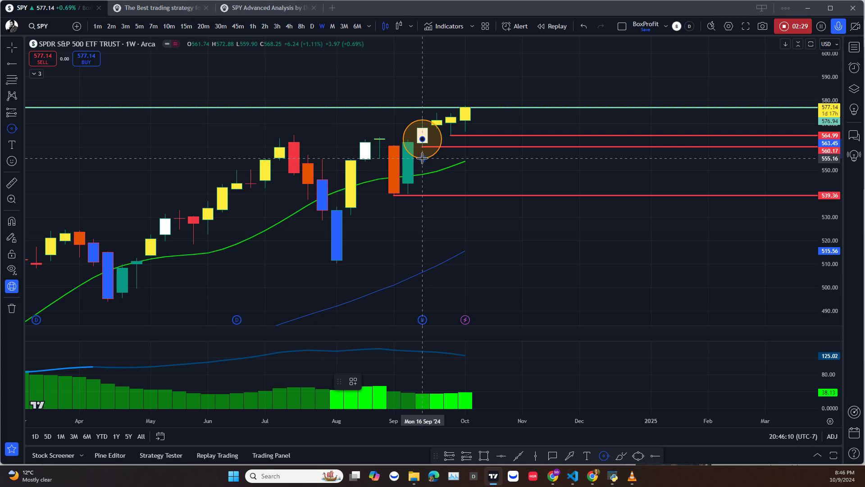
left_click(429, 151)
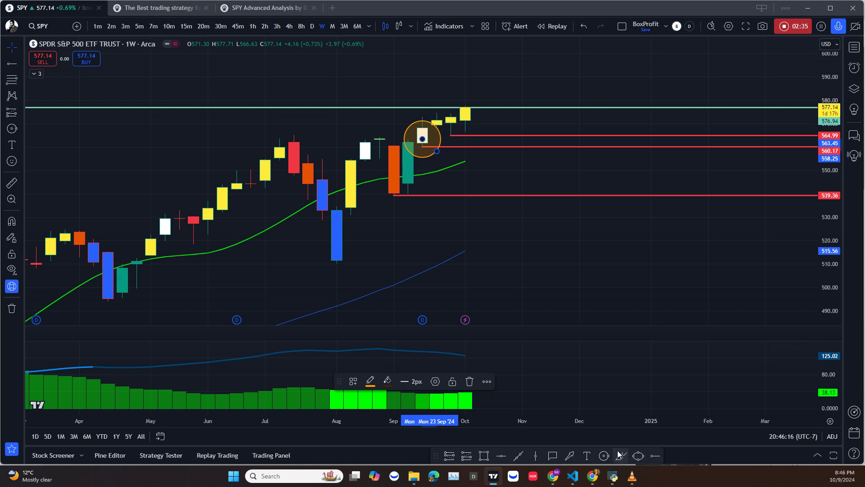
left_click(604, 455)
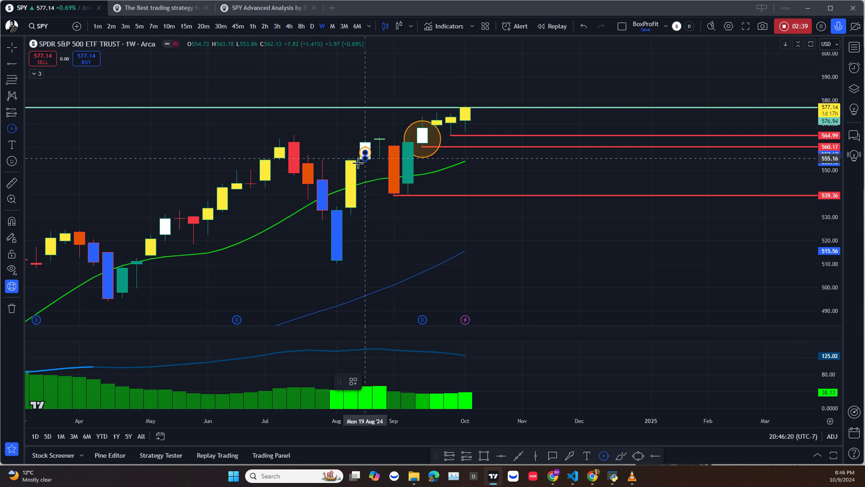
left_click(365, 152)
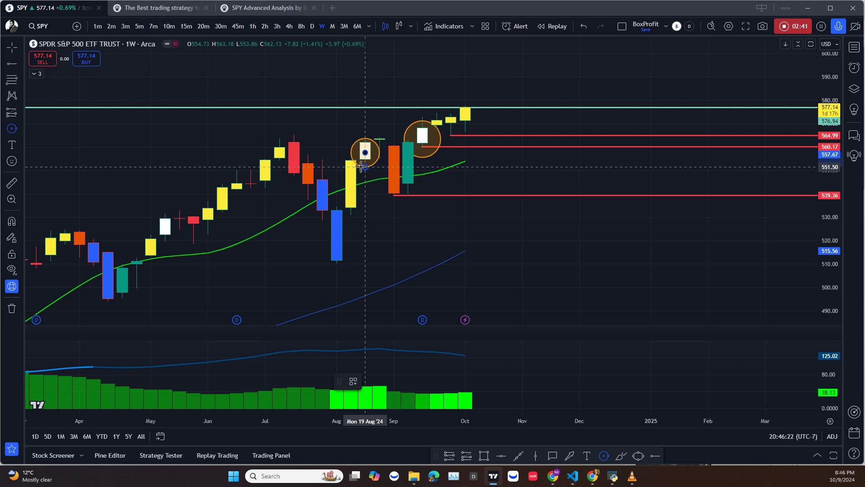
left_click(364, 167)
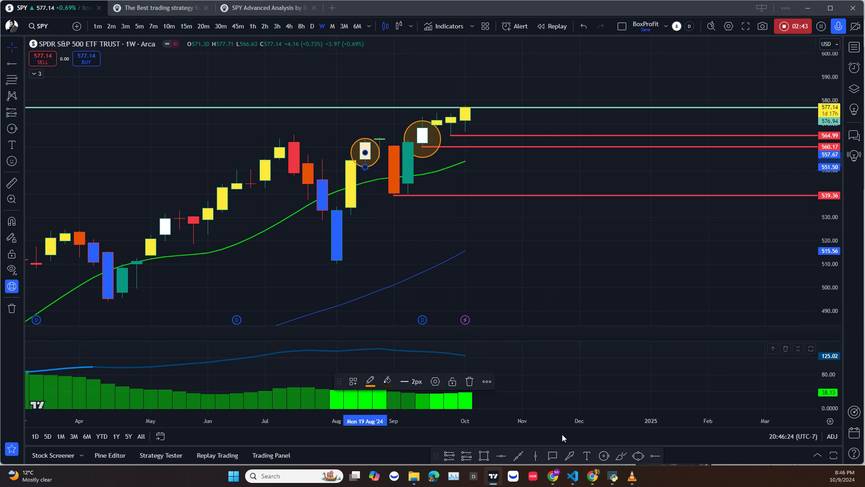
- Draw circles around the mid-May candle and the July candle
left_click(605, 457)
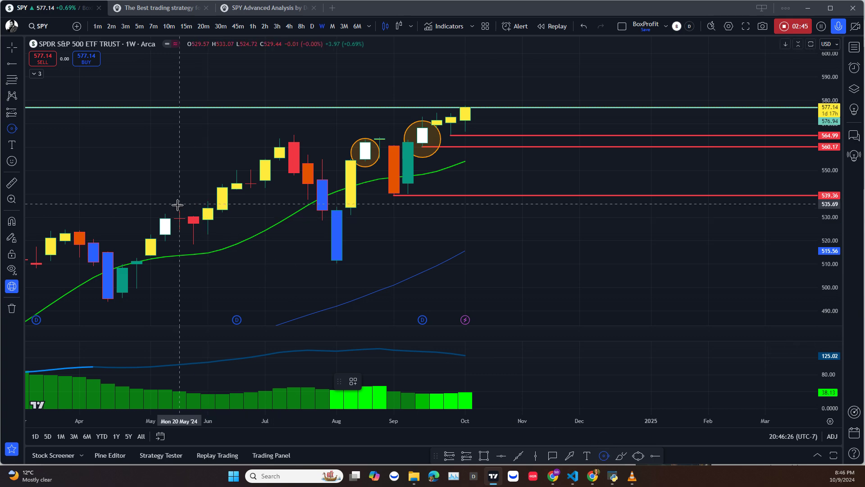
left_click(165, 225)
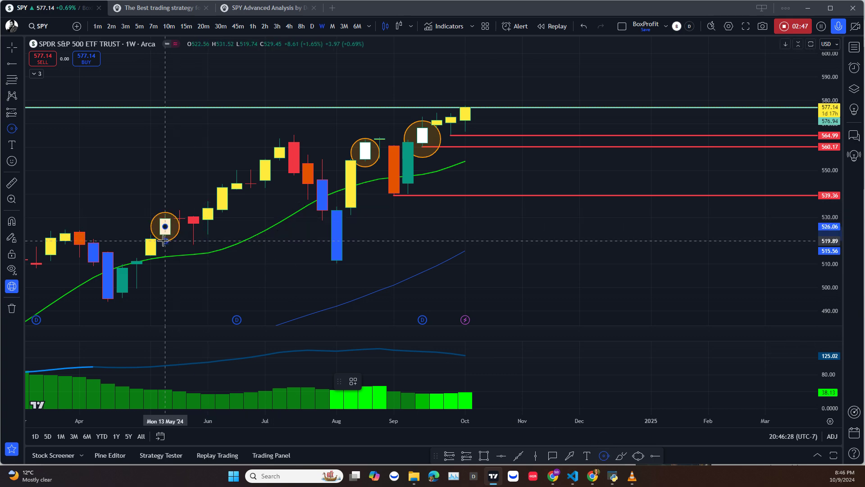
left_click(163, 243)
left_click(286, 367)
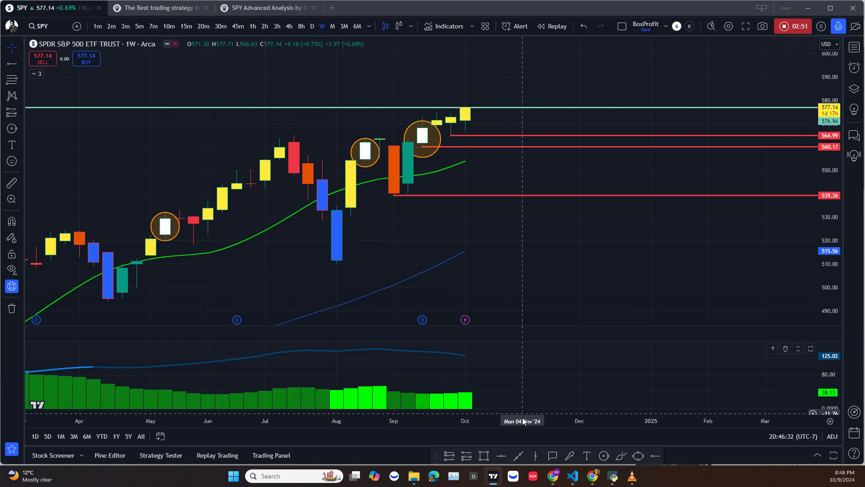
left_click(604, 455)
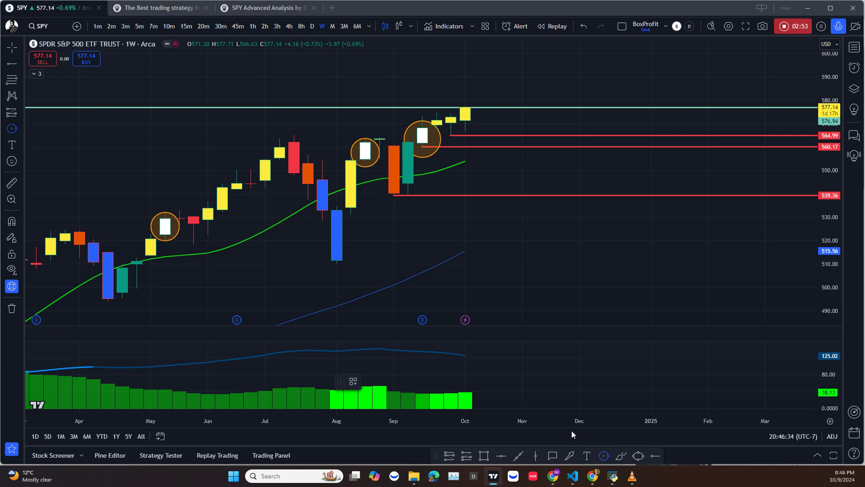
left_click(308, 173)
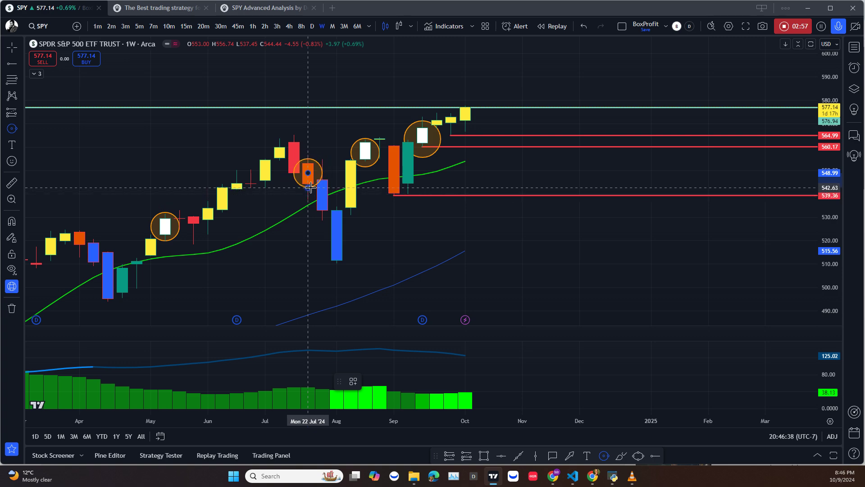
left_click(308, 187)
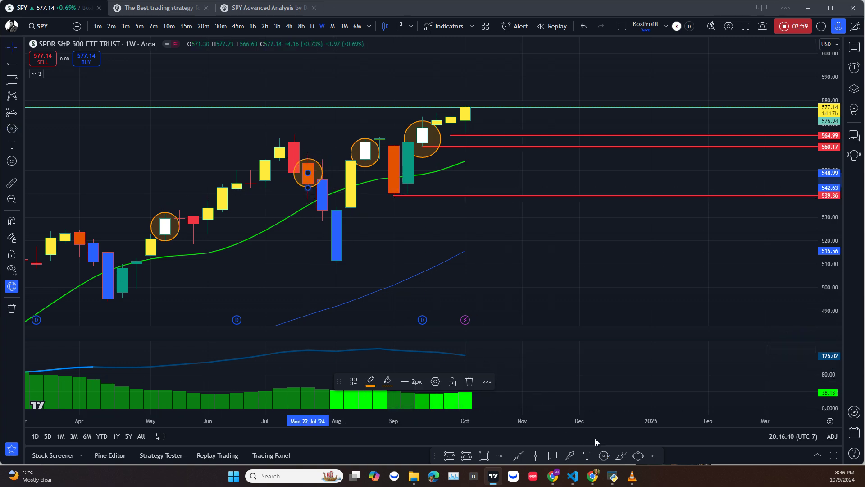
- Circle the early-April candle and the large orange September candle
left_click(604, 456)
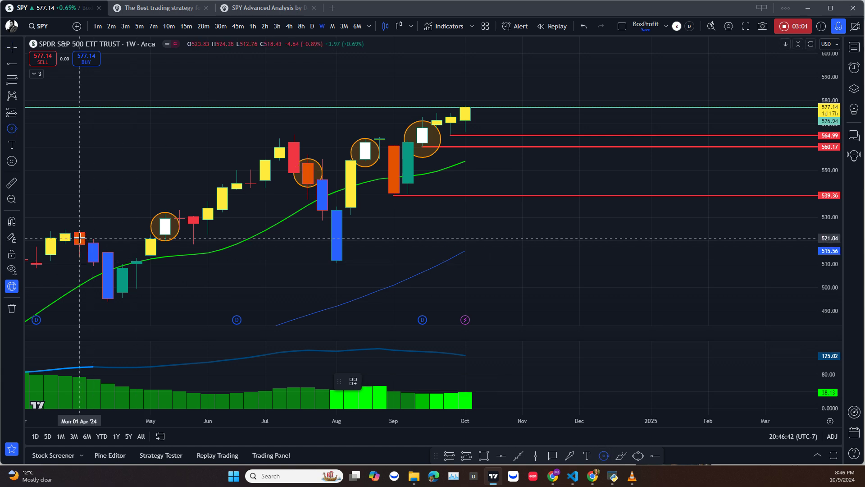
left_click(79, 238)
left_click(79, 255)
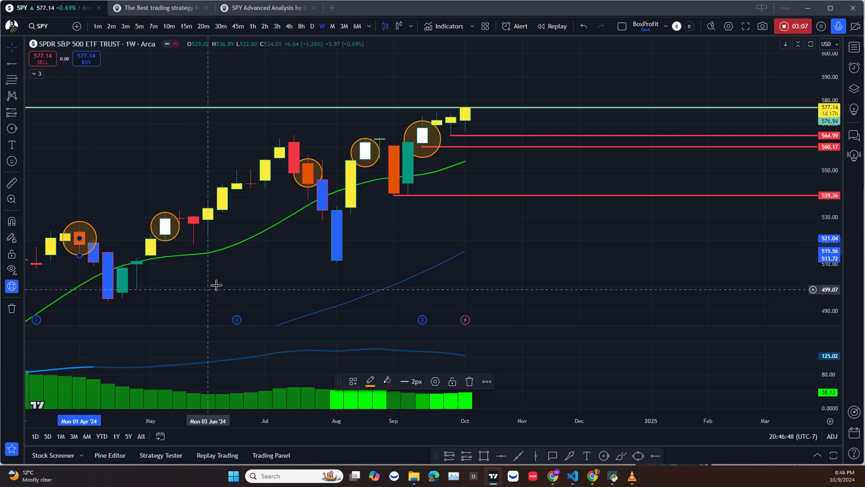
left_click(604, 455)
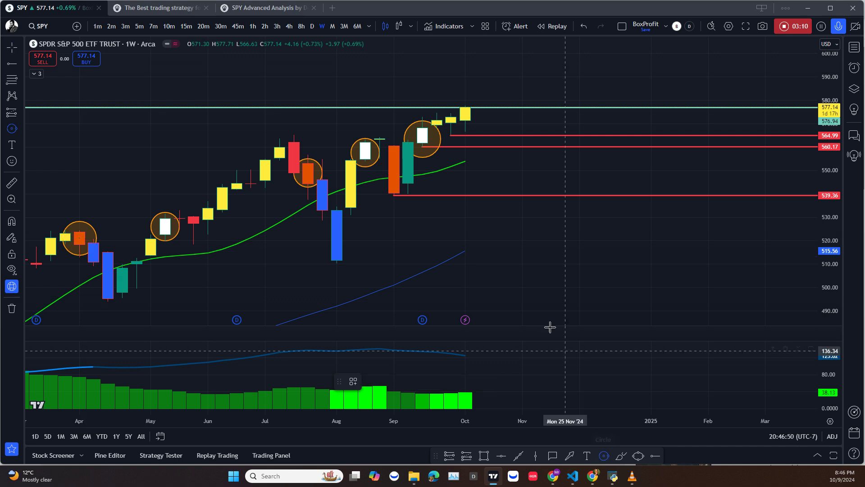
left_click(394, 165)
left_click(388, 193)
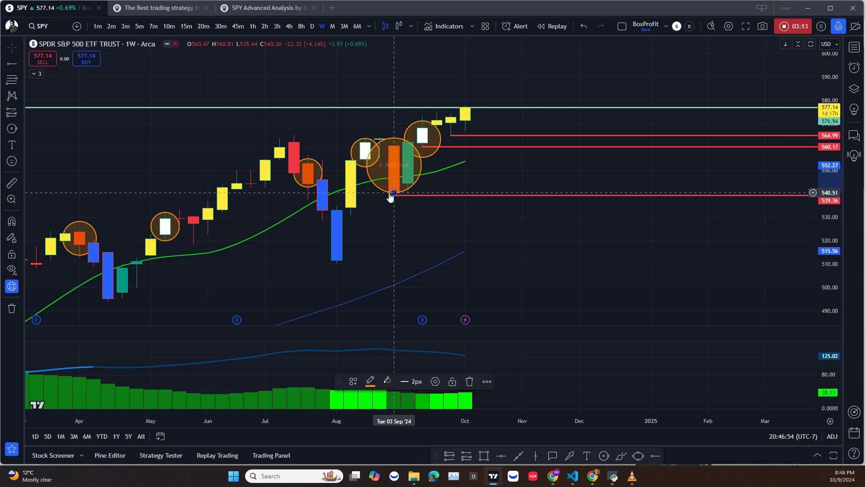
left_click(390, 207)
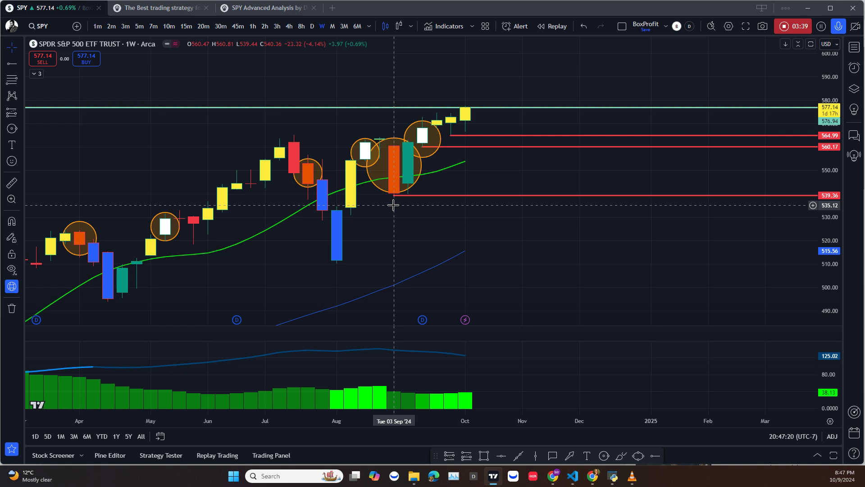
- Select the large September circle and bring up the drawing-removal options
scroll(363, 275, "down", 1)
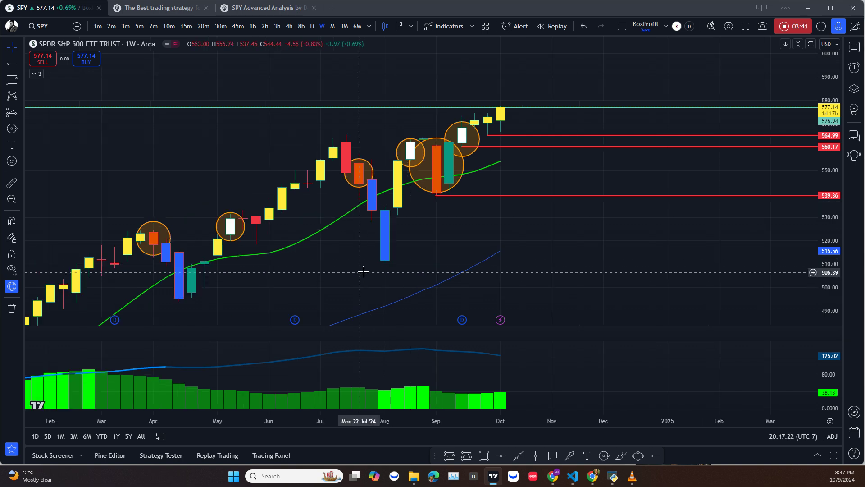
scroll(363, 272, "up", 1)
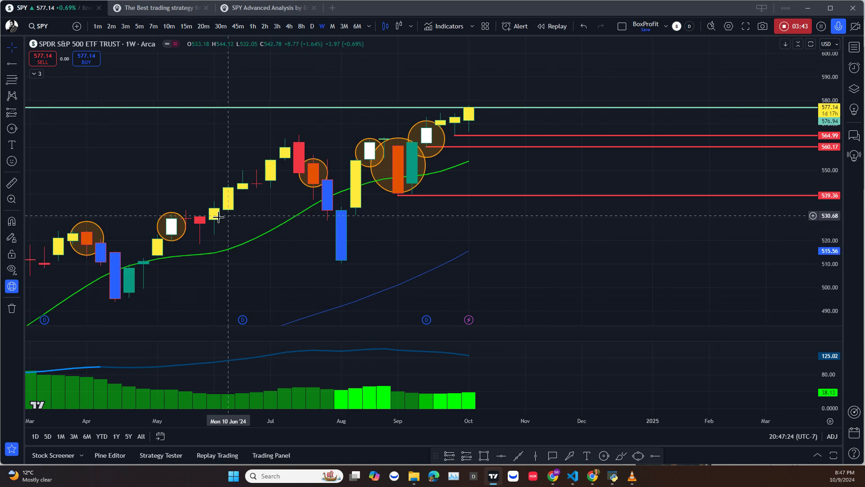
left_click(381, 168)
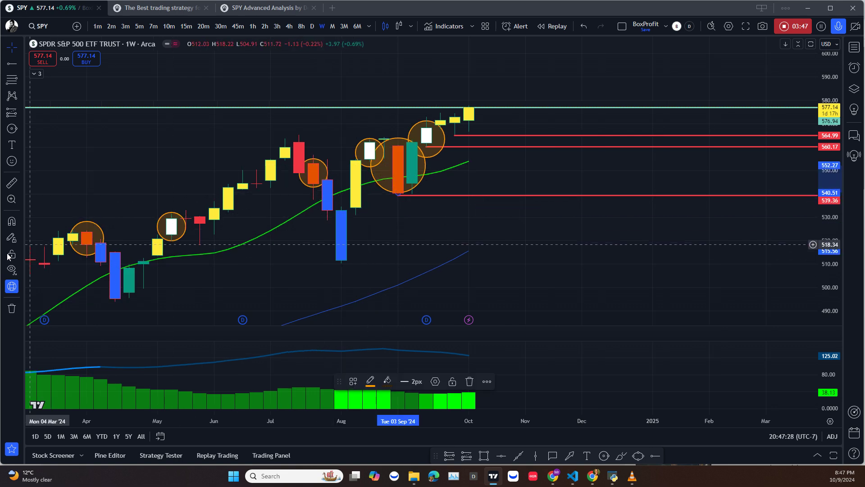
left_click(14, 312)
- Remove all ten drawings from the SPY chart
left_click(35, 304)
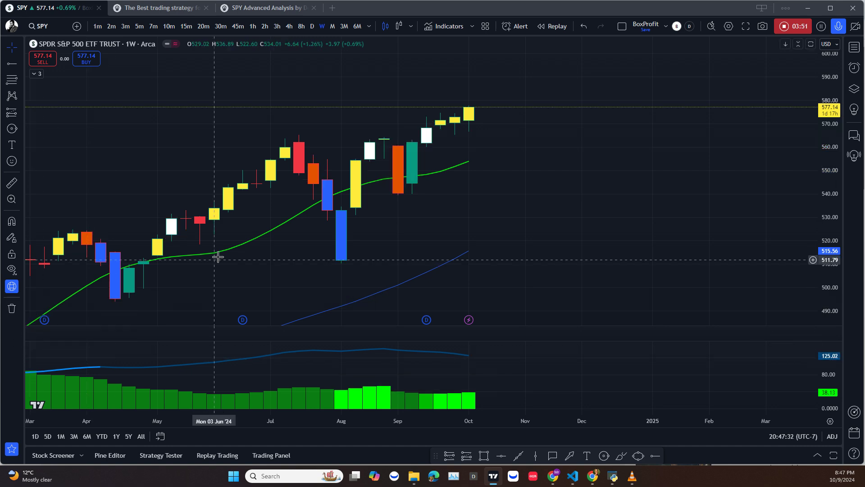
scroll(353, 258, "up", 3)
scroll(372, 304, "down", 2)
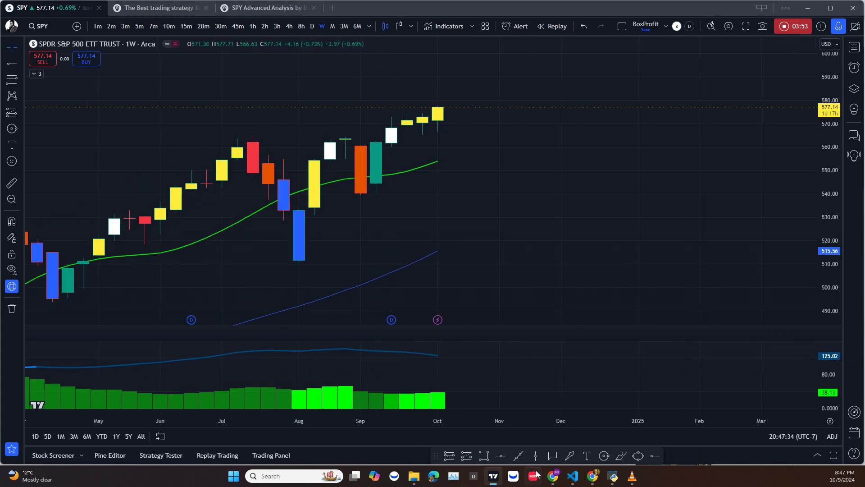
- Place horizontal levels at 577.33, 565.57 and 538.97 near the September low
left_click(503, 456)
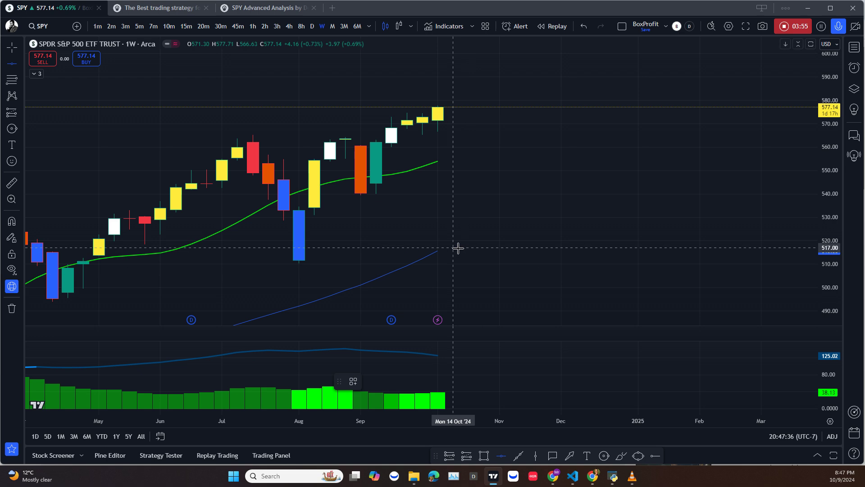
left_click(446, 106)
left_click(500, 458)
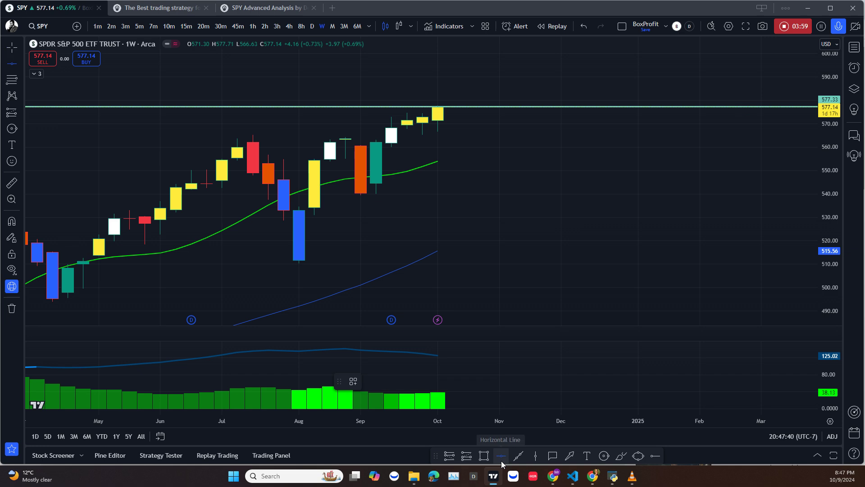
left_click(436, 134)
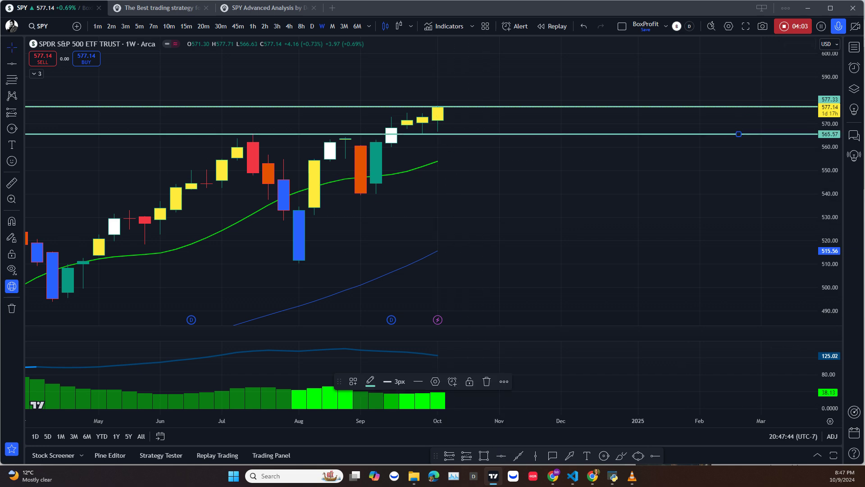
left_click(497, 456)
left_click(373, 196)
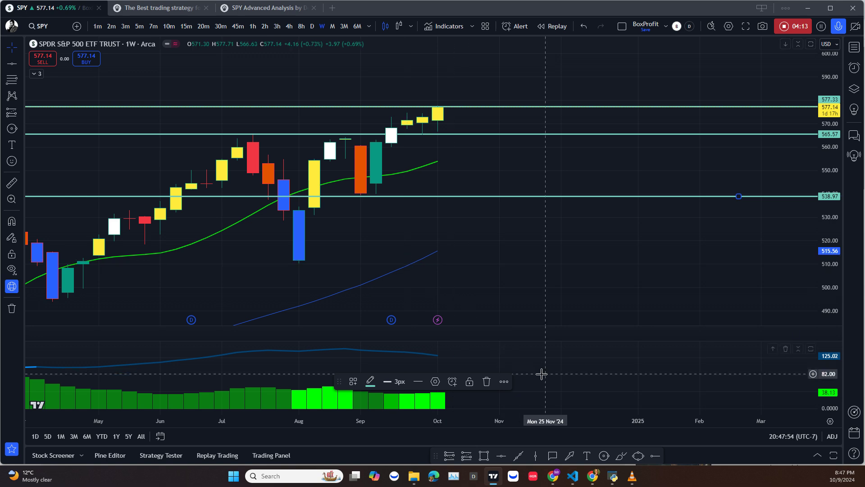
left_click(604, 455)
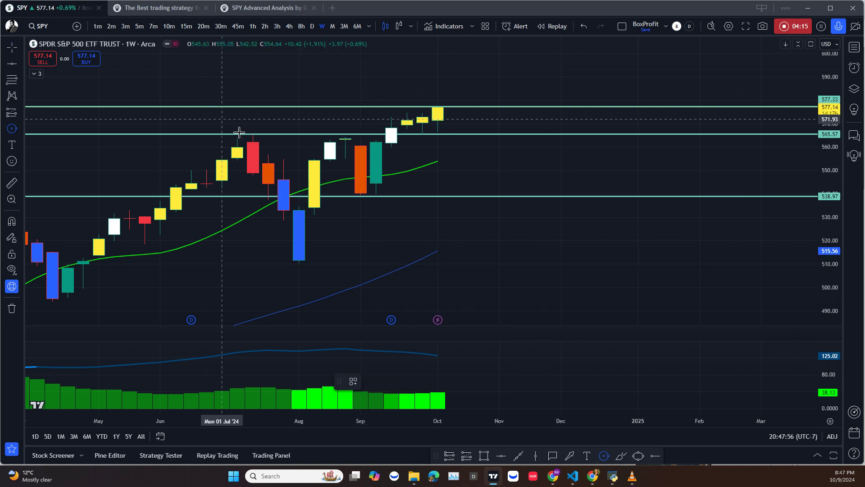
- Draw circles on the July high candle and the late-September candle
left_click(252, 132)
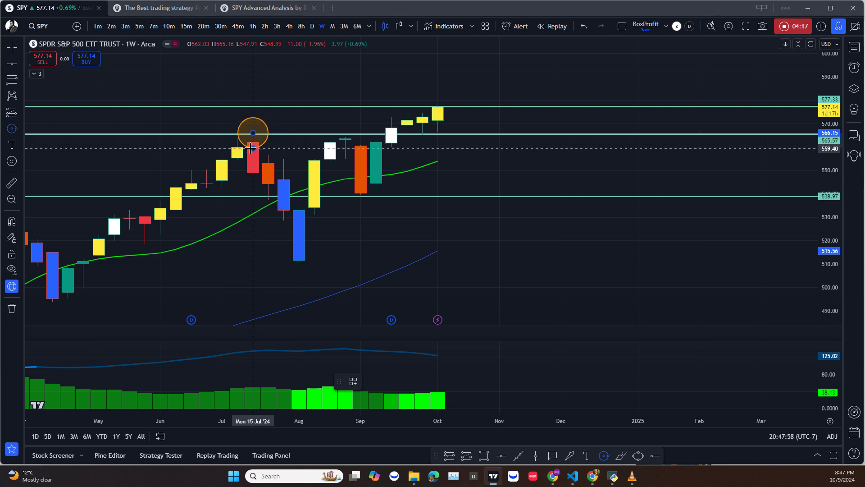
left_click(253, 144)
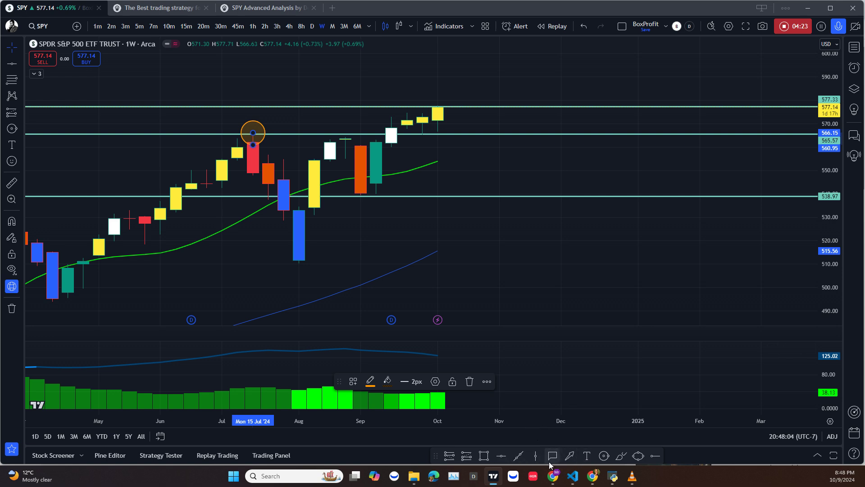
left_click(604, 455)
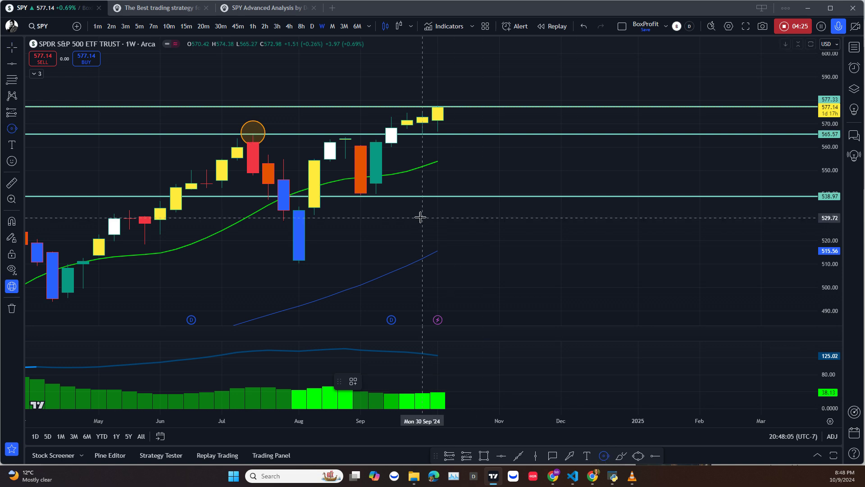
left_click(422, 134)
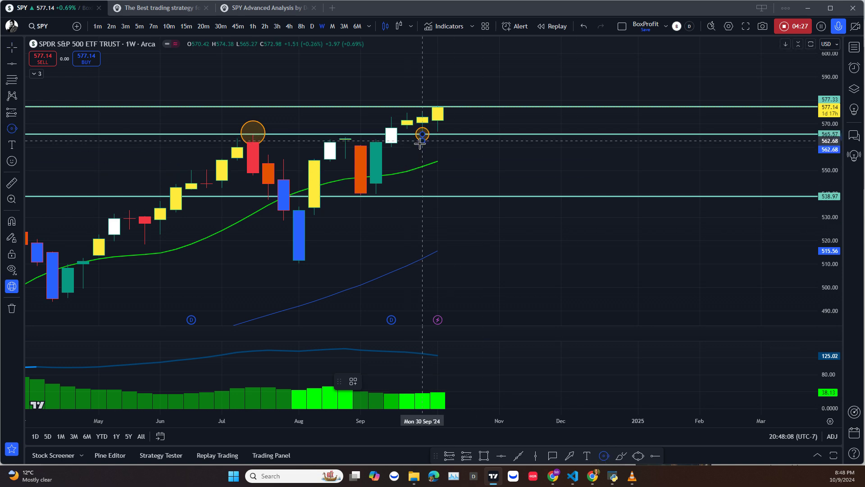
left_click(422, 147)
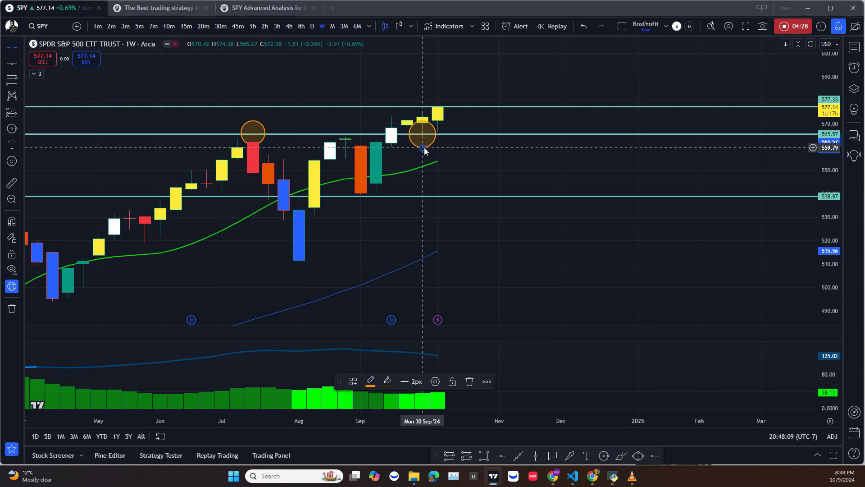
- Change the late-September circle's border colour to green
left_click(370, 382)
left_click(403, 335)
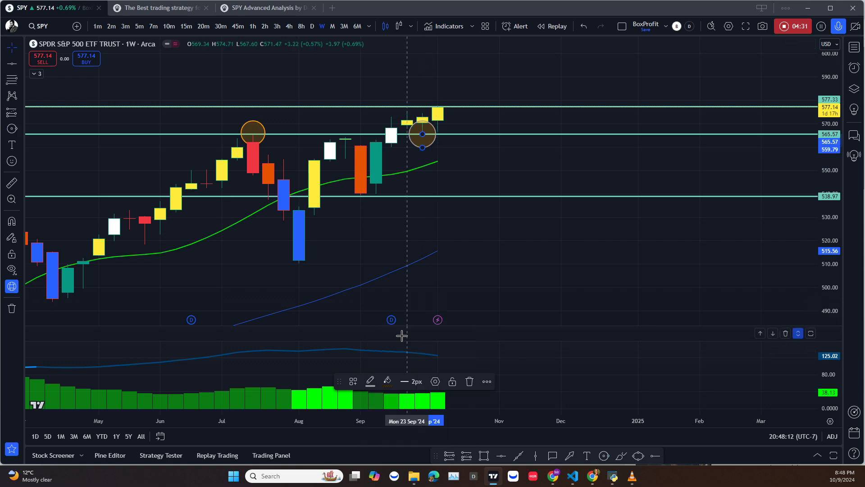
left_click(372, 386)
left_click(402, 342)
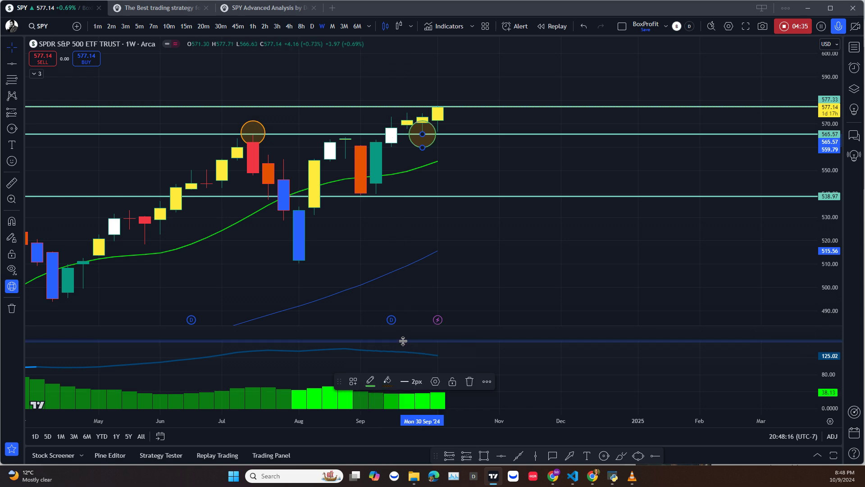
left_click(411, 259)
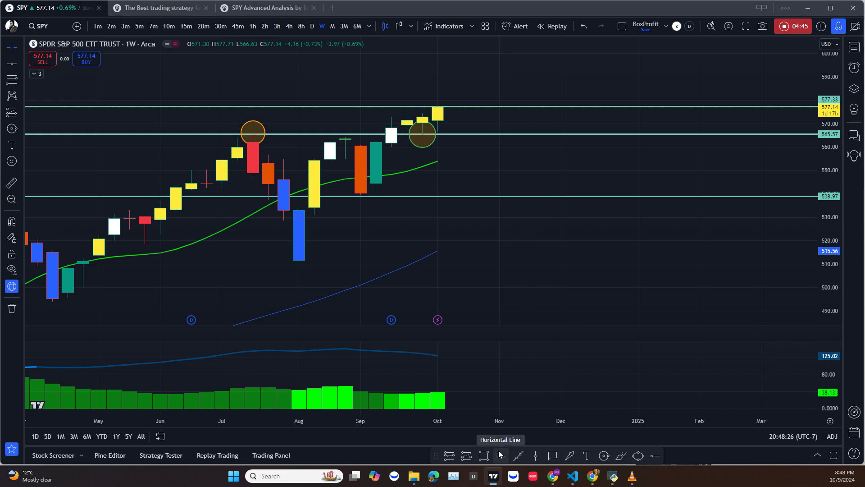
- Place a horizontal line at 559.40 and colour it red
left_click(449, 148)
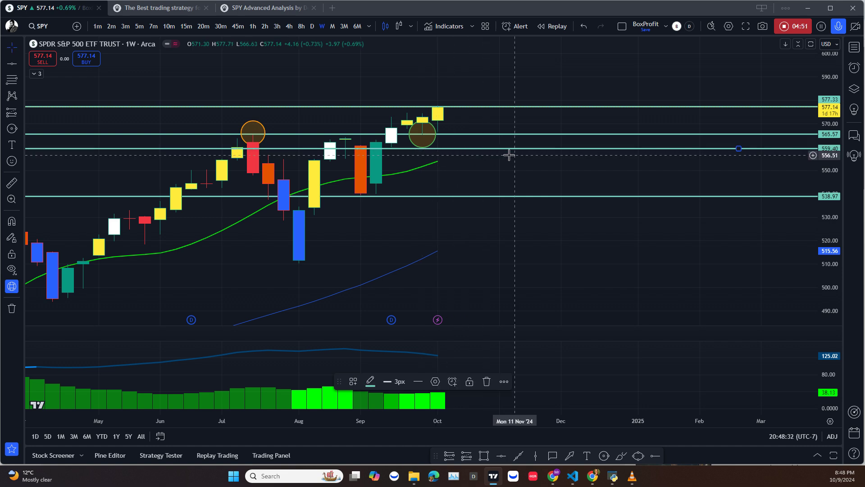
left_click(370, 382)
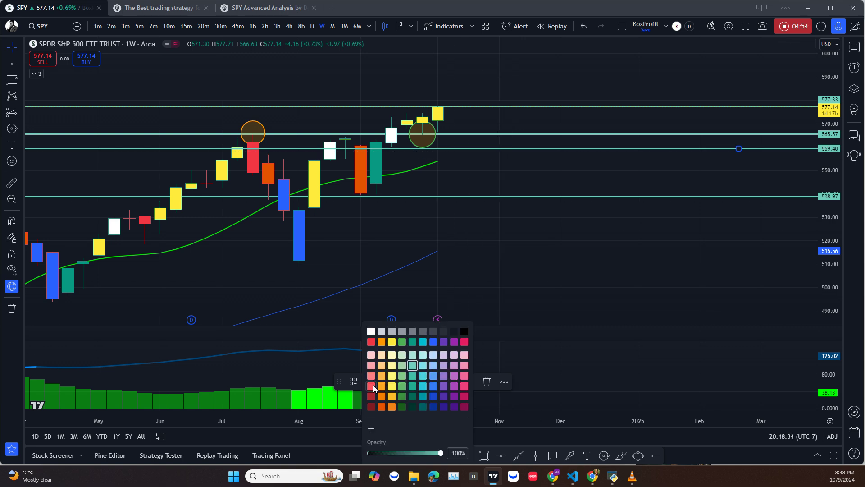
left_click(371, 342)
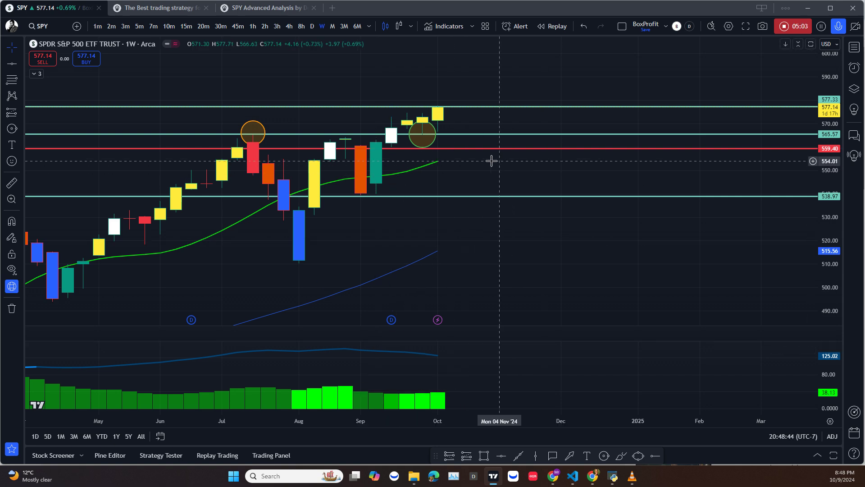
left_click(315, 32)
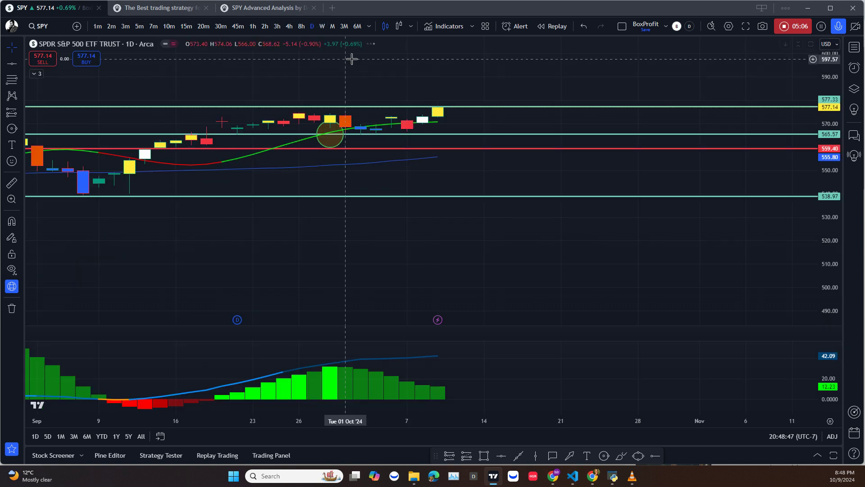
right_click(361, 237)
left_click(390, 238)
left_click_drag(477, 245, 570, 251)
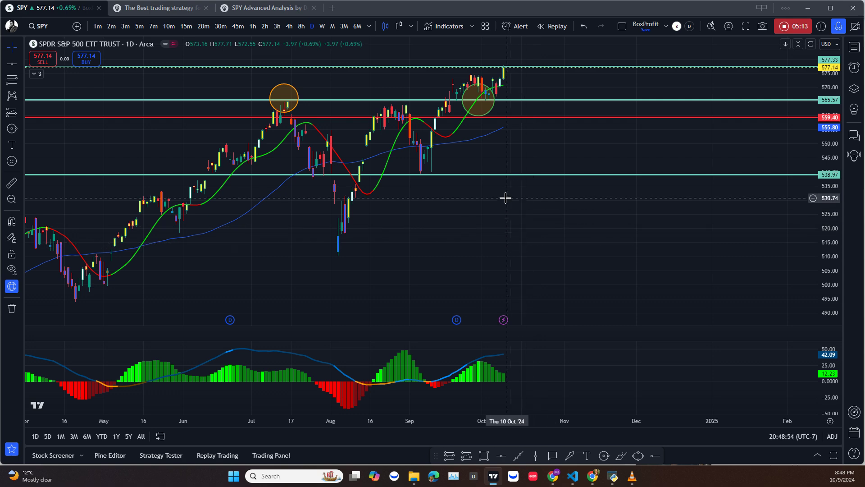
scroll(495, 204, "up", 3)
left_click_drag(388, 165, 558, 180)
scroll(460, 171, "up", 2)
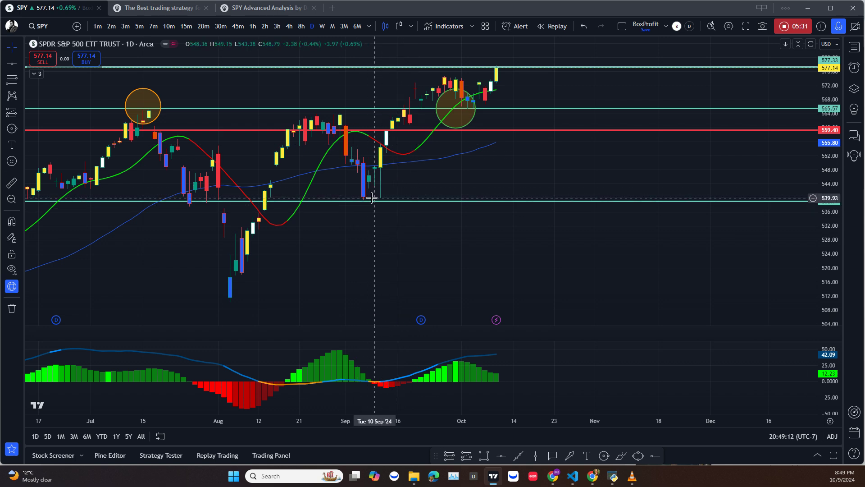
scroll(372, 198, "up", 1)
left_click_drag(402, 179, 515, 126)
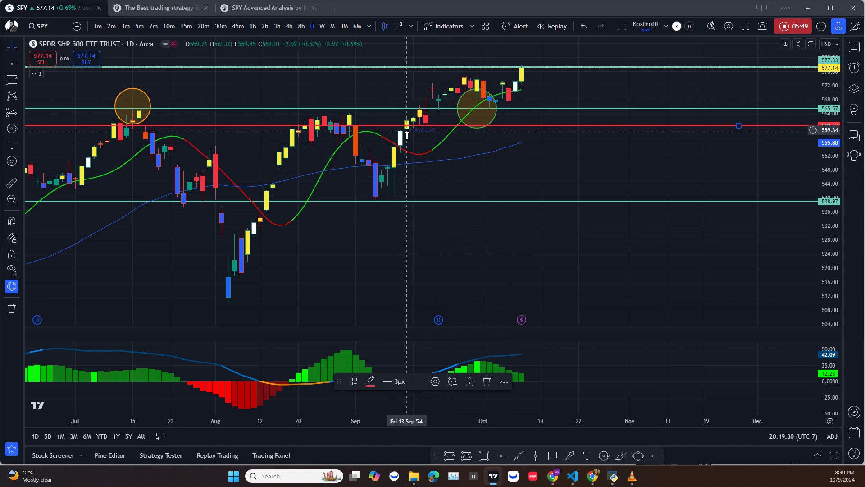
scroll(396, 203, "up", 2)
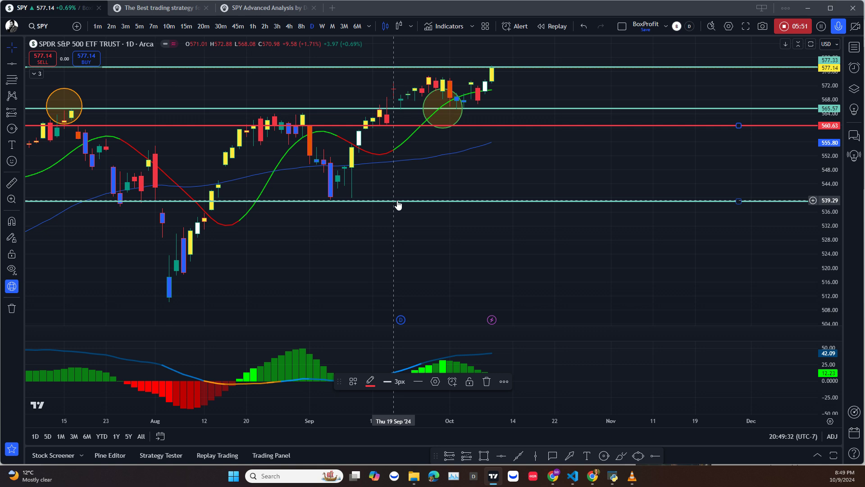
left_click_drag(409, 178, 427, 177)
scroll(427, 175, "down", 1)
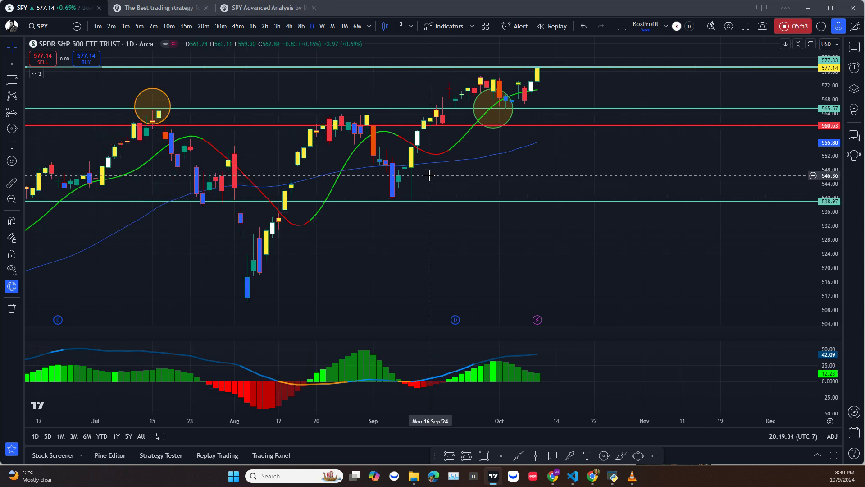
scroll(488, 186, "up", 1)
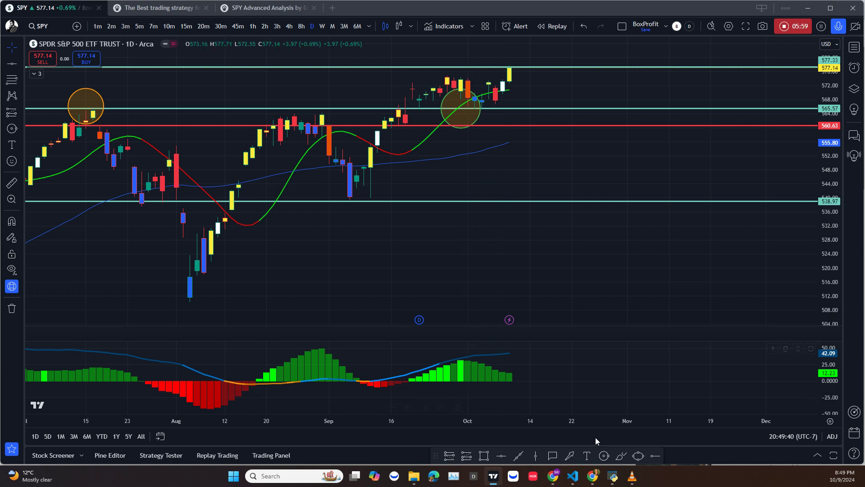
- Brush red loops around the mid-September and latest white candles, undoing a stray stroke
left_click(621, 456)
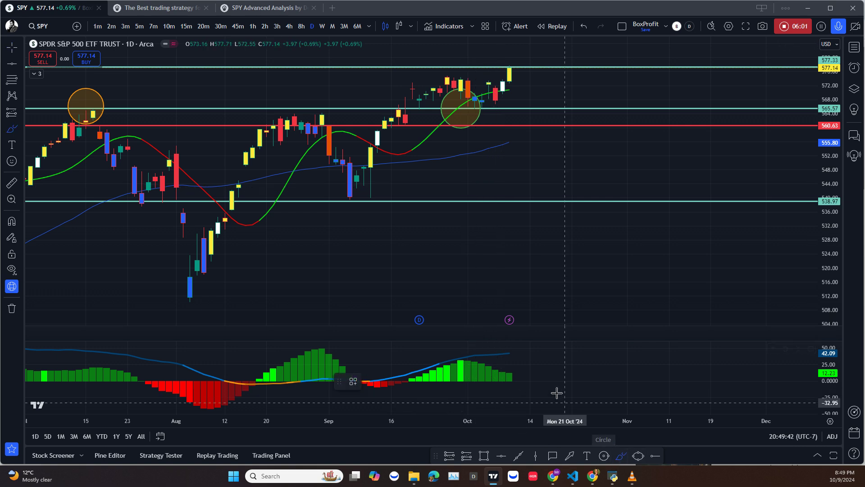
mouse_move(385, 130)
left_mouse_down()
mouse_move(367, 136)
mouse_move(366, 153)
mouse_move(386, 154)
mouse_move(380, 130)
left_mouse_up()
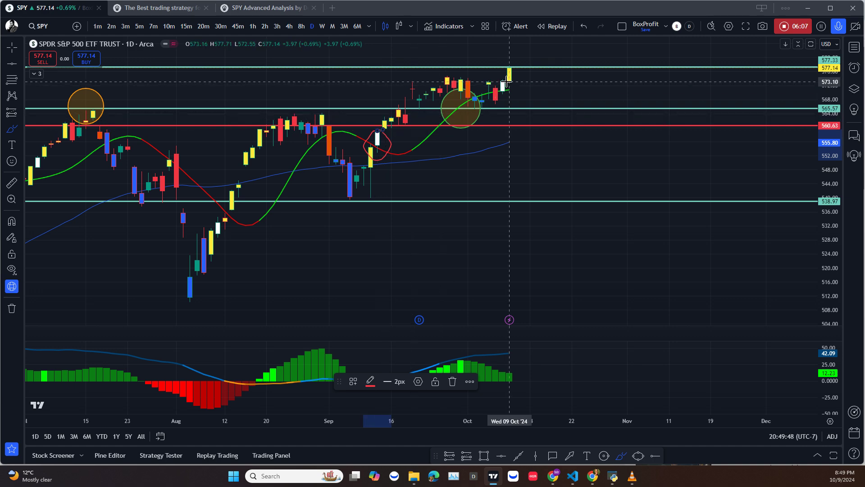
mouse_move(507, 81)
left_mouse_down()
mouse_move(495, 94)
mouse_move(508, 97)
mouse_move(507, 82)
left_mouse_up()
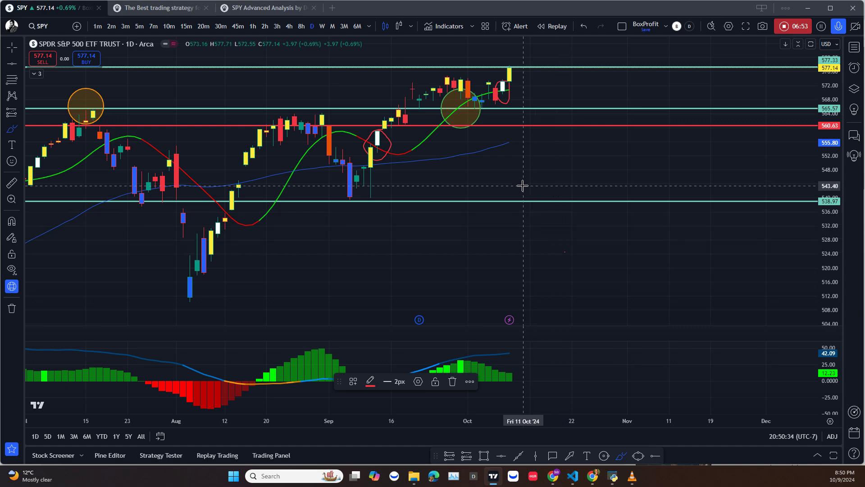
scroll(446, 293, "down", 1)
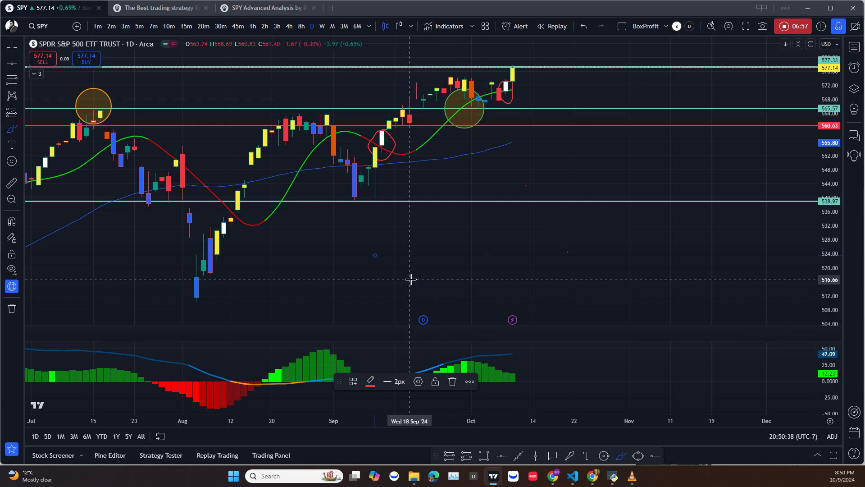
mouse_move(411, 280)
left_mouse_down()
mouse_move(622, 286)
mouse_move(585, 277)
left_mouse_up()
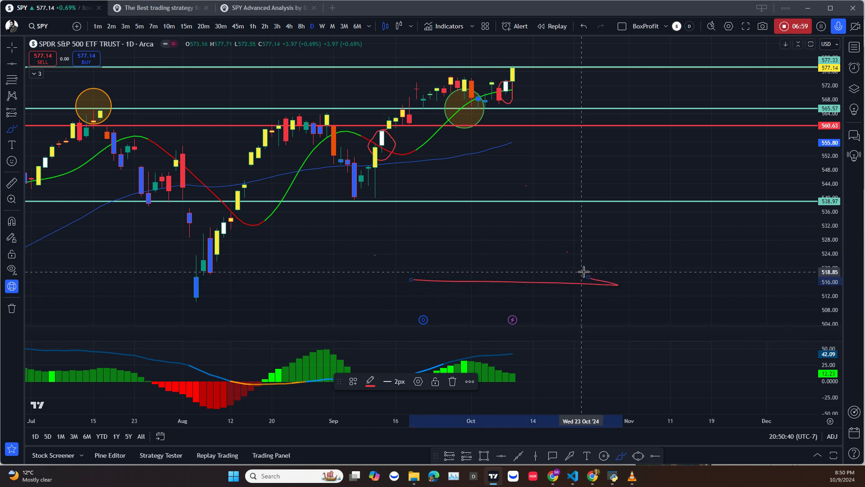
key("ctrl+z")
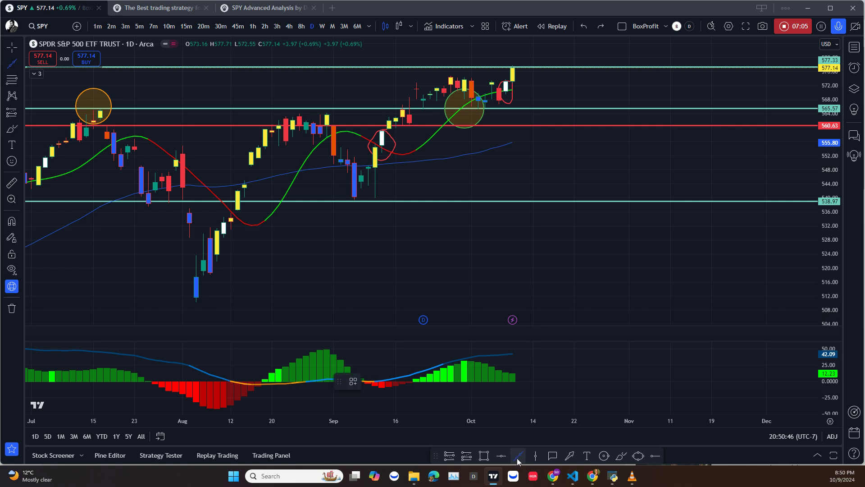
- Add a vertical line at 19 Sep, then delete it
left_click(535, 455)
left_click(415, 251)
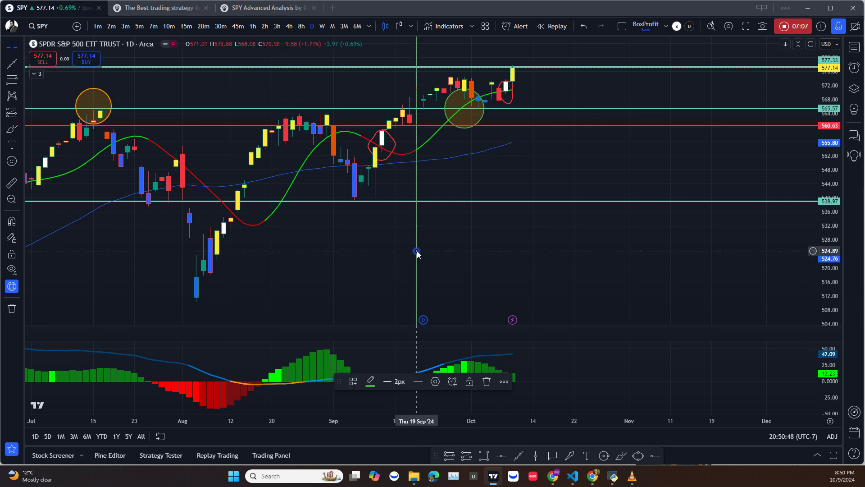
key("Escape")
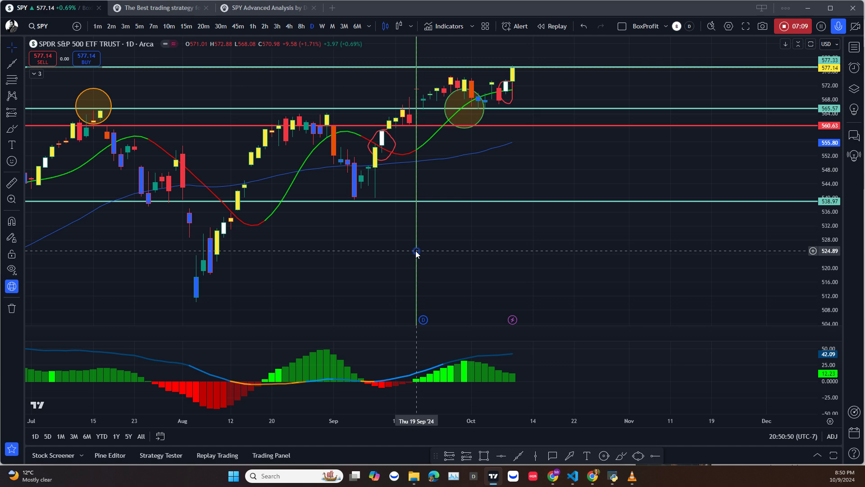
left_click(416, 253)
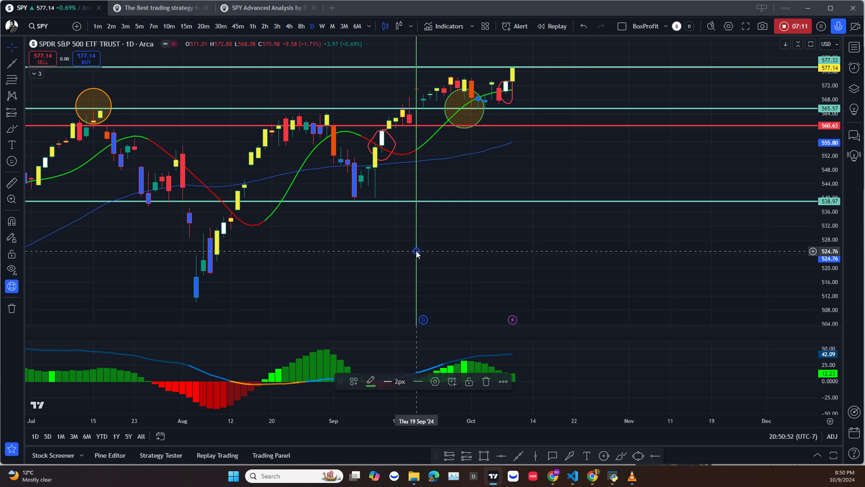
key("Delete")
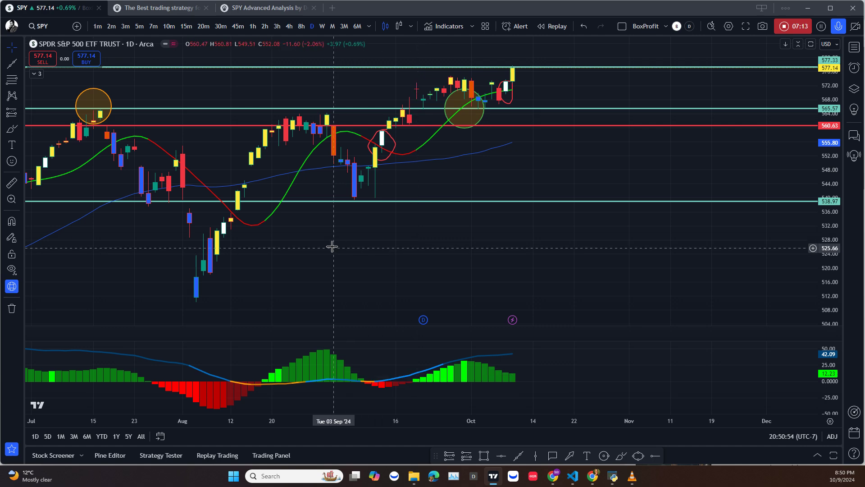
- Drag the lower support line to 539.80
scroll(451, 243, "up", 2)
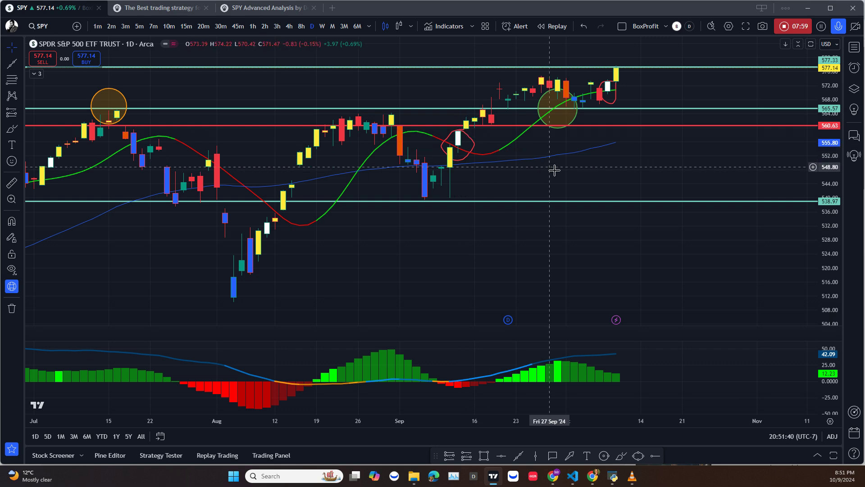
left_click_drag(500, 201, 518, 197)
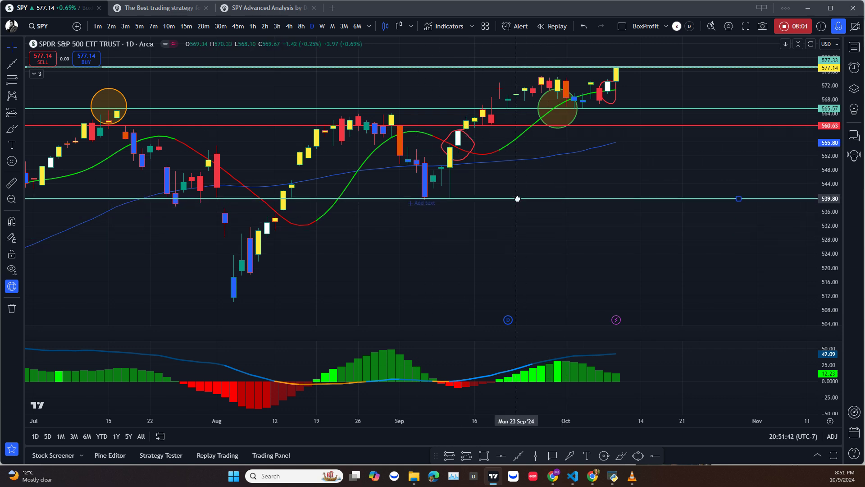
left_click_drag(521, 242, 354, 139)
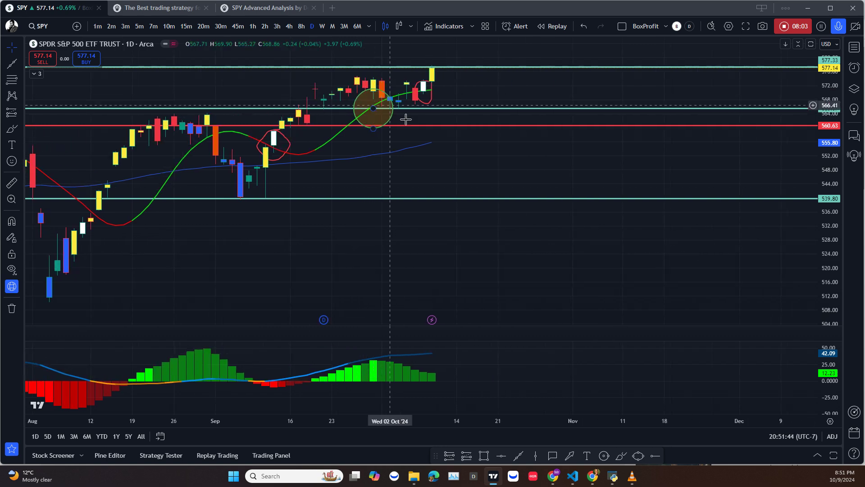
- Pan the daily chart through July and August to early November to review candles
left_click_drag(469, 155, 554, 162)
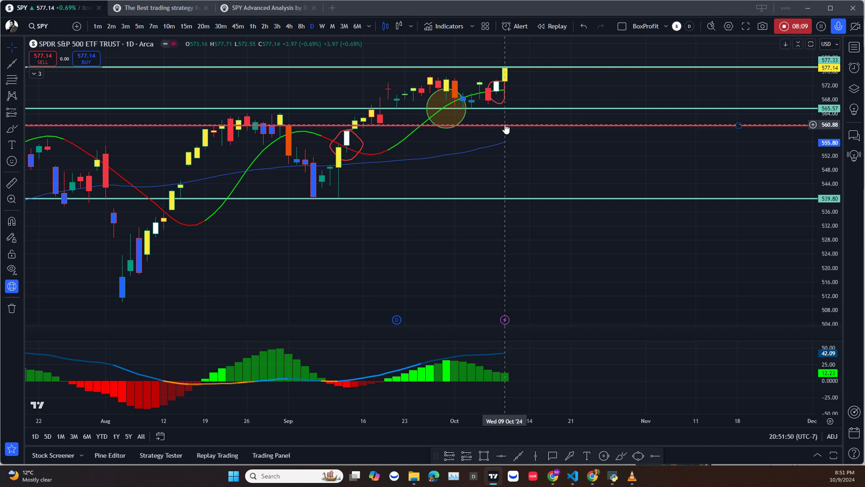
scroll(595, 63, "up", 2)
scroll(500, 111, "up", 1)
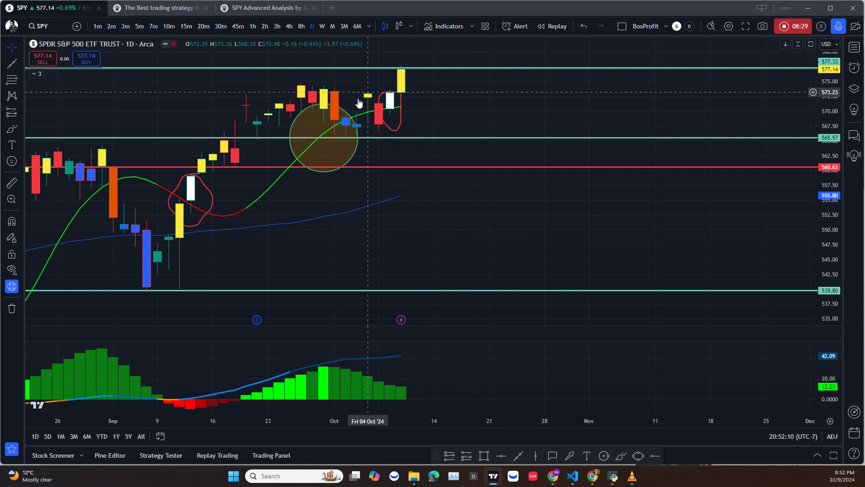
left_click_drag(320, 265, 550, 293)
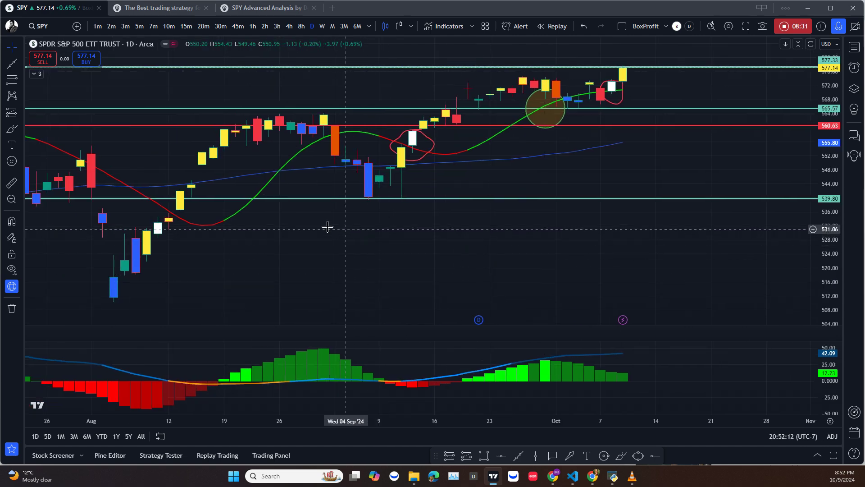
scroll(265, 207, "up", 2)
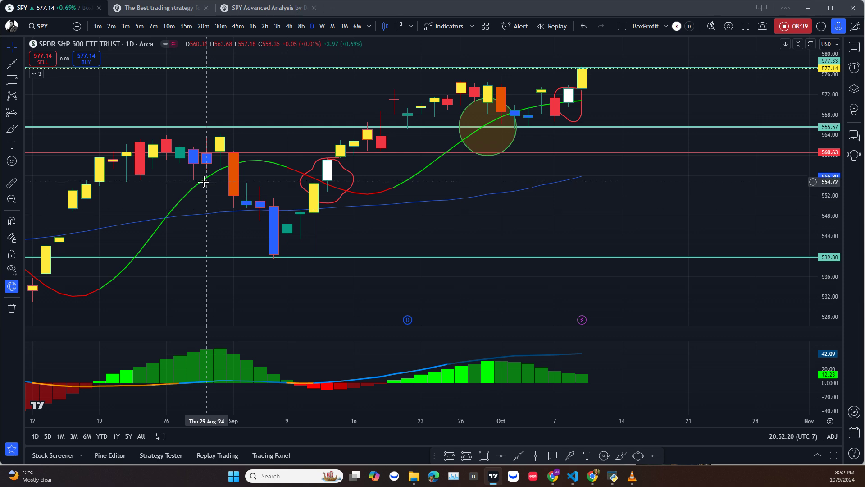
left_click_drag(210, 280, 431, 268)
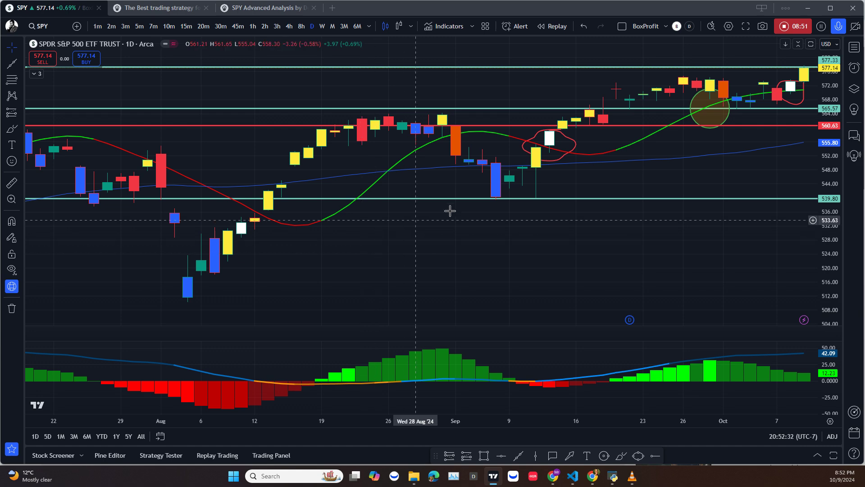
left_click_drag(378, 245, 463, 248)
scroll(500, 238, "down", 1)
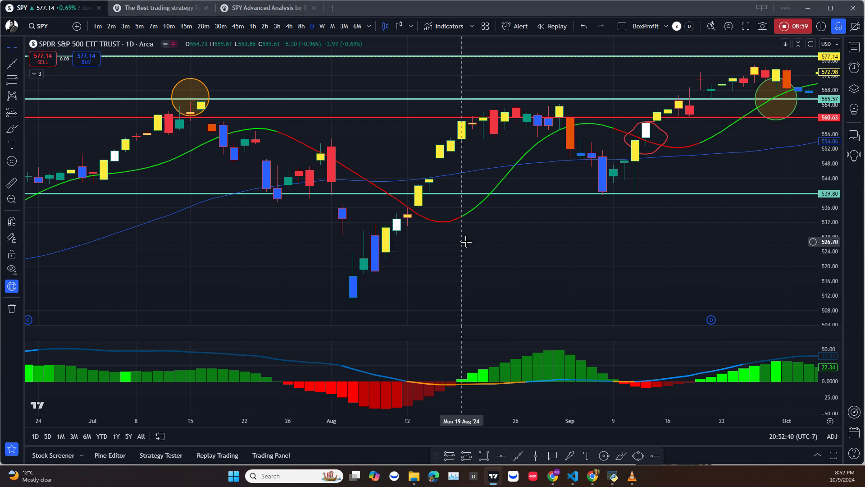
left_click_drag(466, 242, 303, 263)
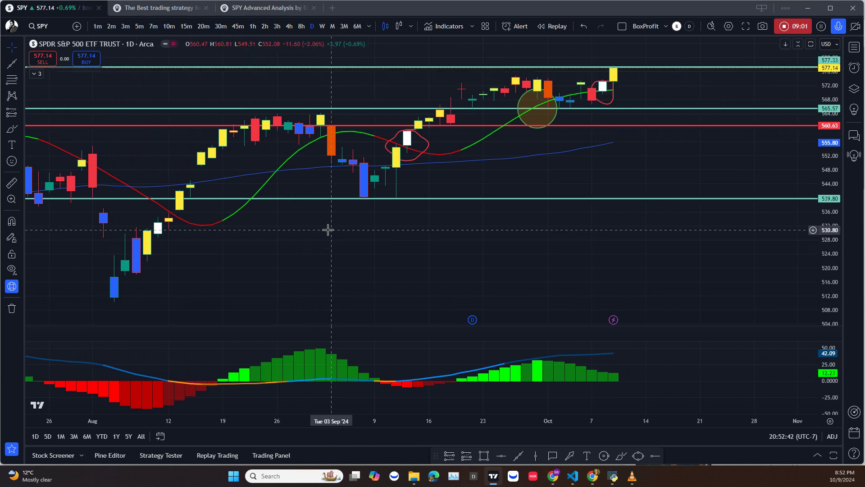
- Switch SPY to the 4h timeframe and pan across the 4-hour candles
left_click(289, 26)
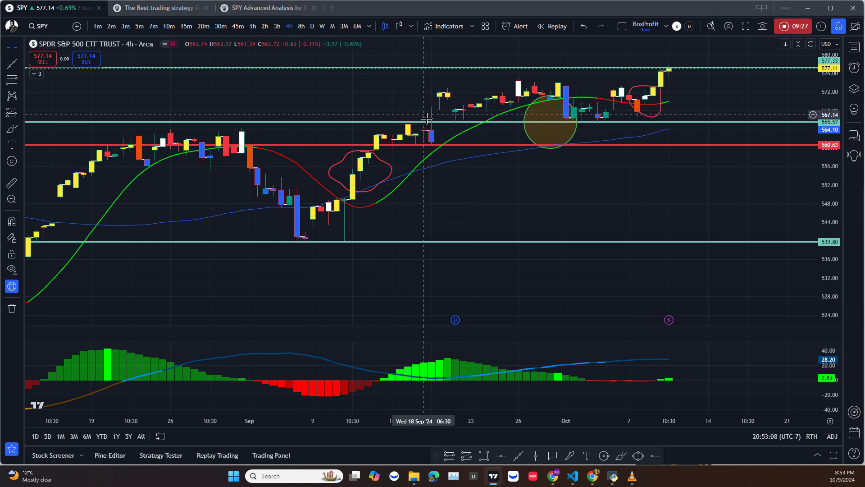
left_click_drag(550, 201, 382, 245)
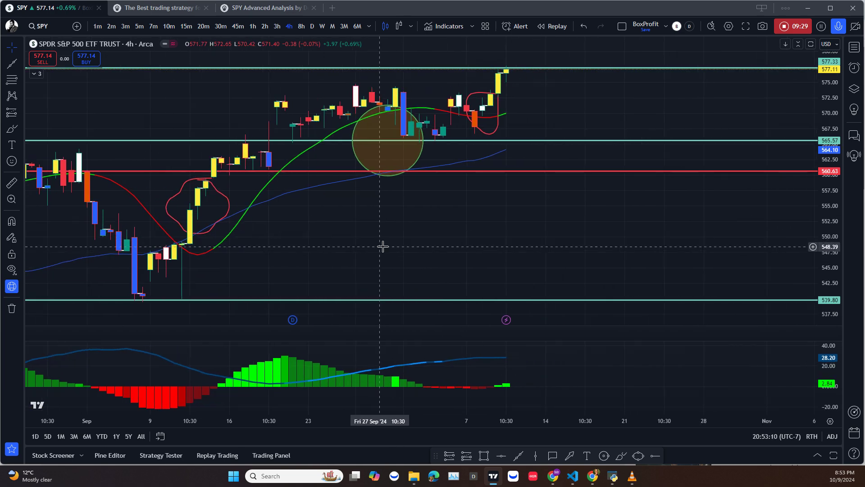
scroll(387, 244, "up", 1)
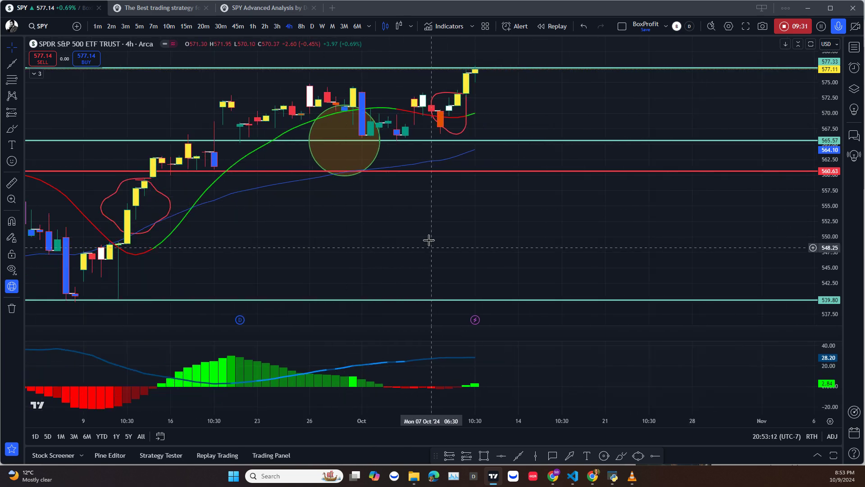
scroll(428, 237, "down", 1)
left_click_drag(444, 231, 472, 231)
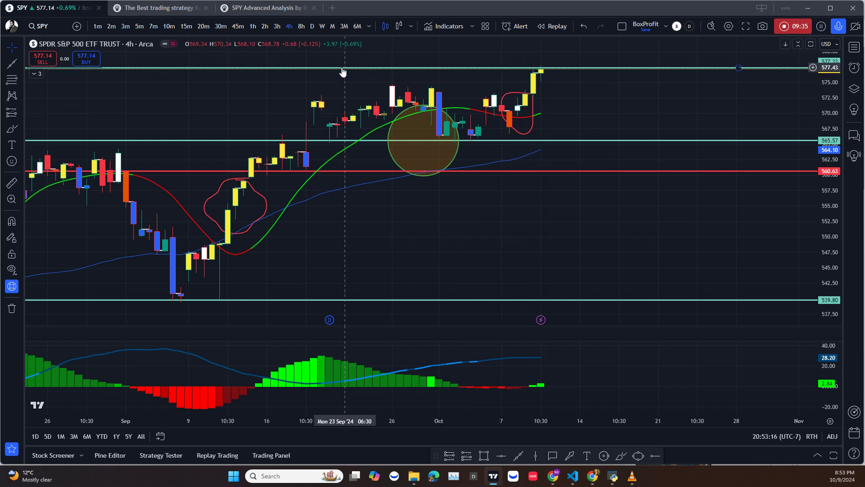
left_click_drag(353, 111, 357, 112)
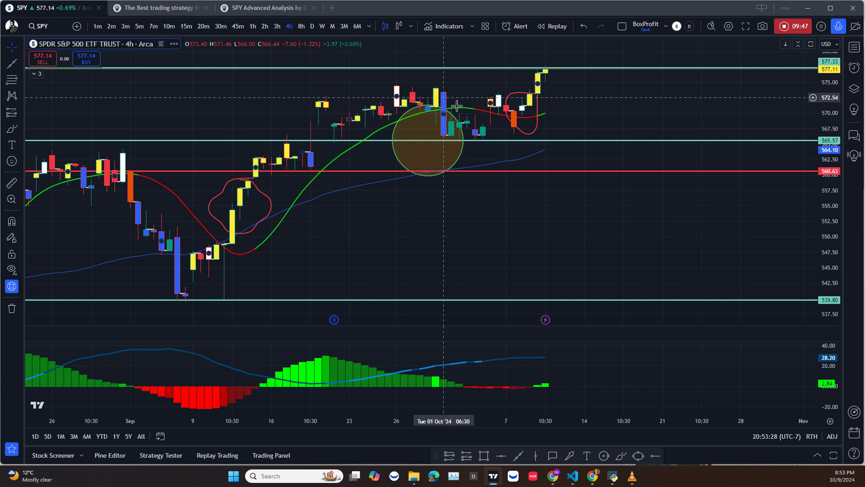
scroll(404, 221, "down", 1)
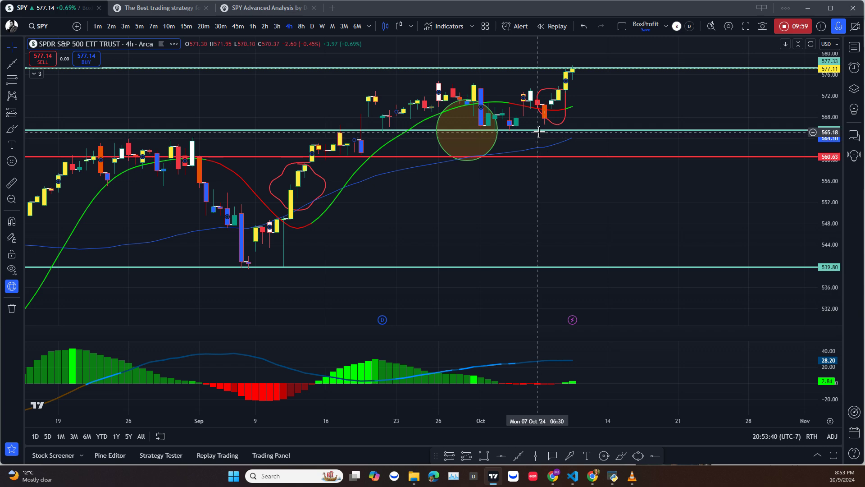
scroll(542, 128, "up", 1)
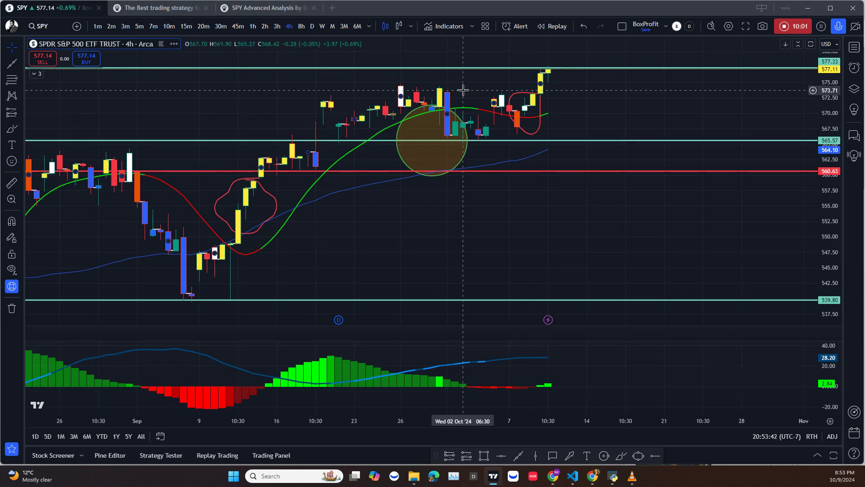
scroll(443, 85, "down", 1)
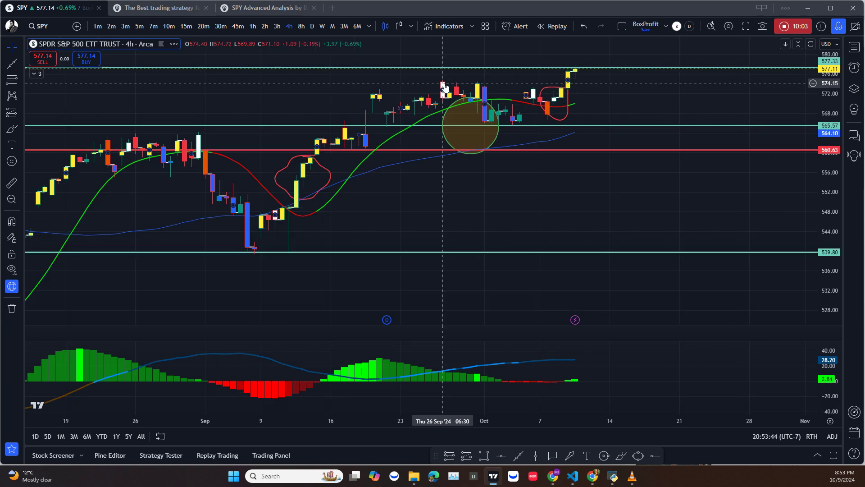
scroll(444, 87, "up", 1)
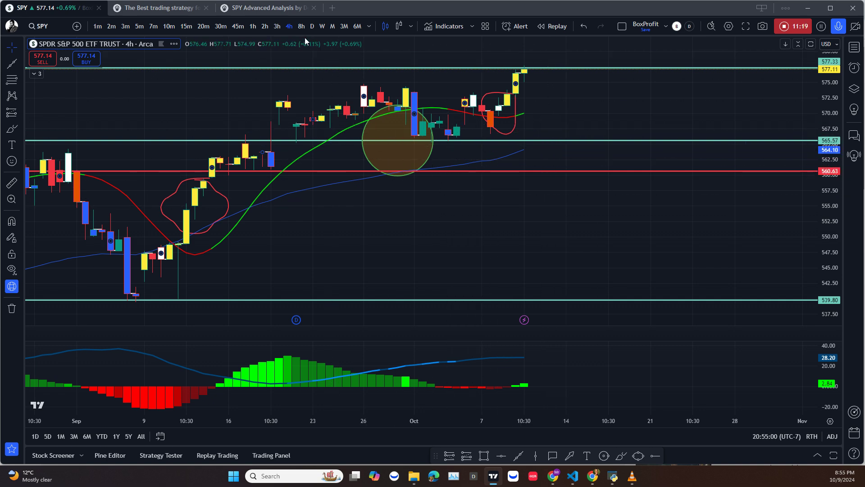
- Switch SPY to the 1h timeframe and shift toward earlier bars
left_click(253, 26)
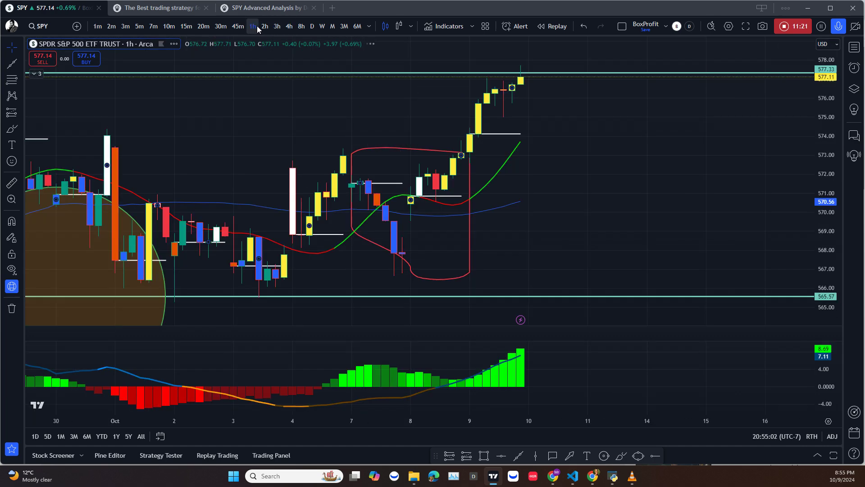
left_click_drag(311, 149, 469, 111)
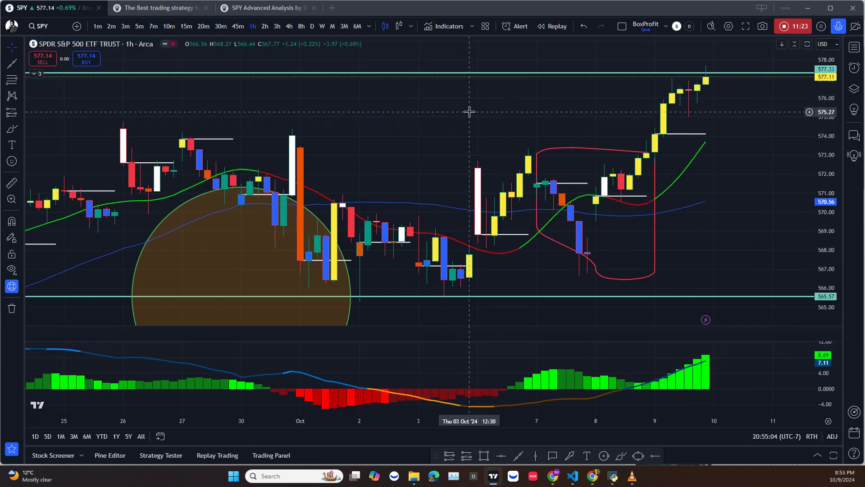
scroll(464, 112, "down", 2)
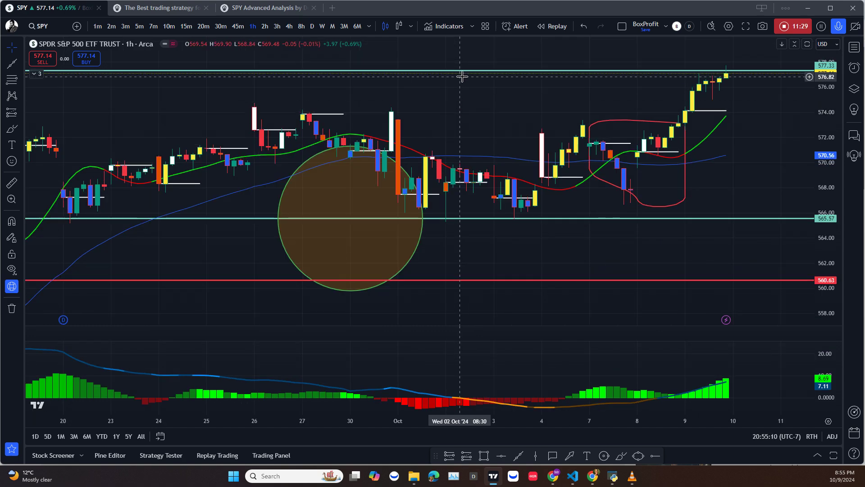
scroll(603, 232, "down", 1)
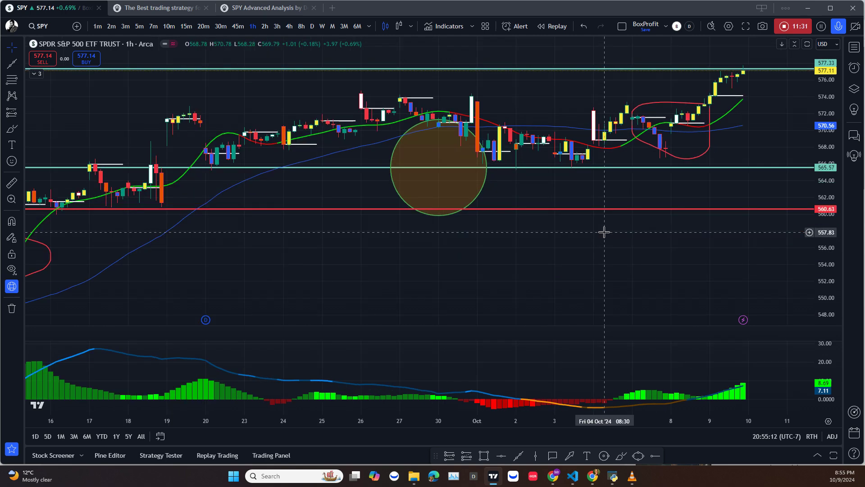
scroll(603, 232, "up", 2)
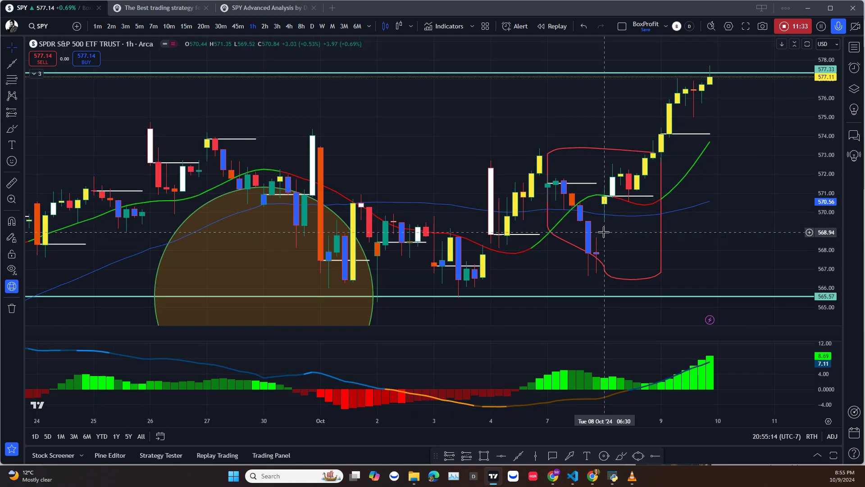
scroll(604, 232, "down", 1)
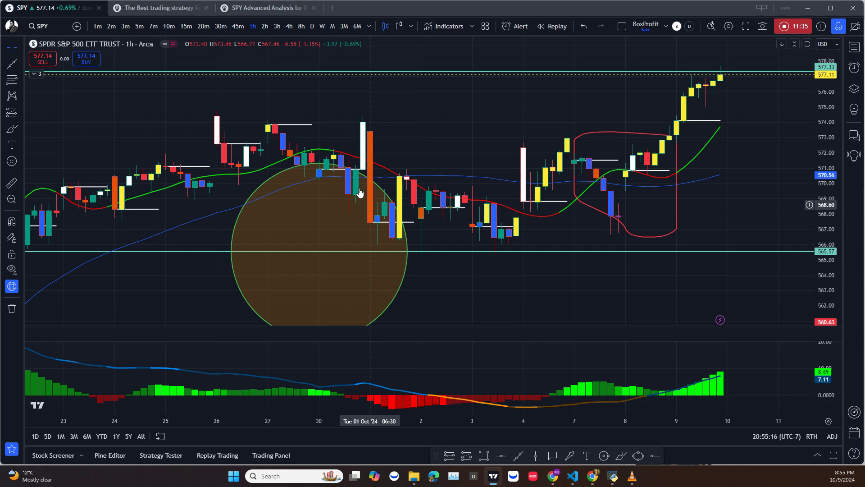
- Pan the 1-hour chart back to frame late August through early September
left_click_drag(487, 282, 620, 212)
scroll(503, 255, "down", 2)
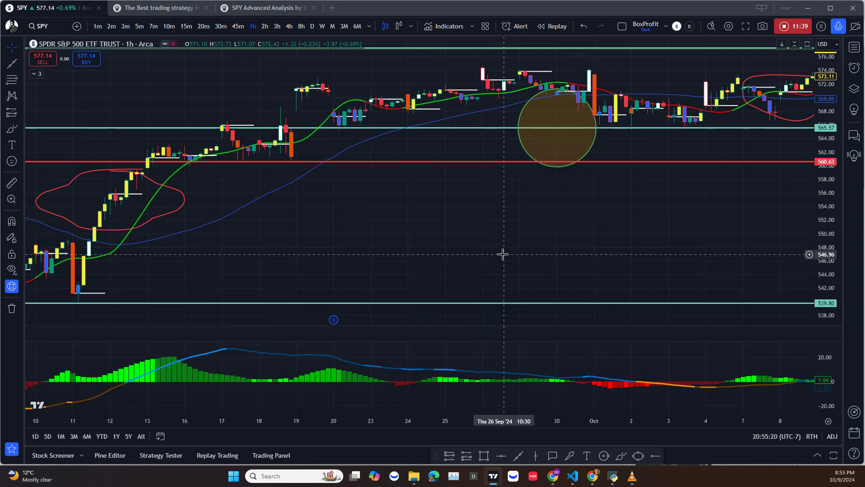
left_click_drag(415, 248, 583, 247)
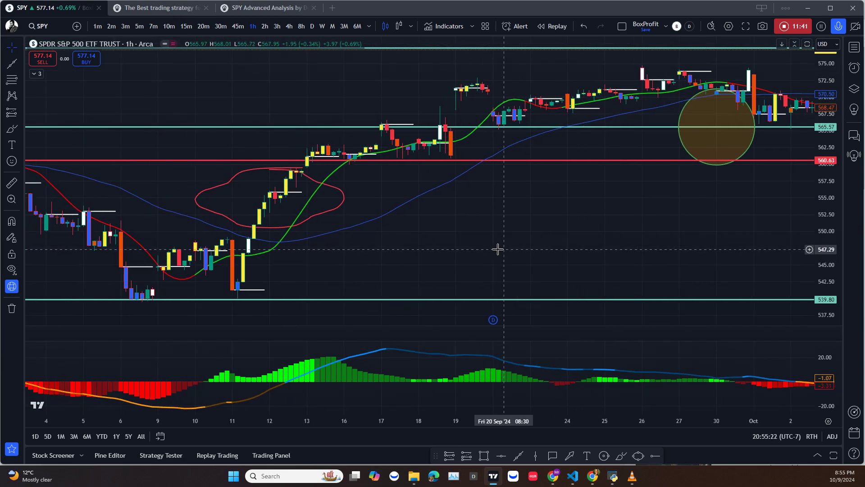
left_click_drag(436, 253, 545, 258)
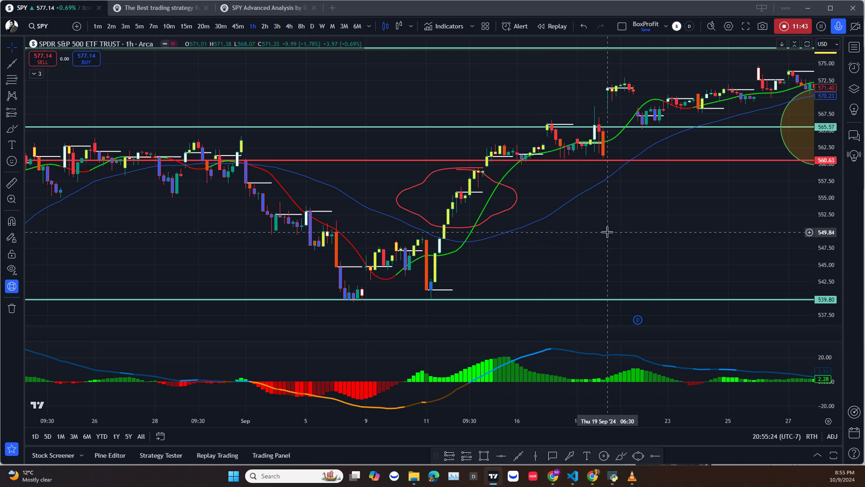
left_click_drag(607, 232, 595, 279)
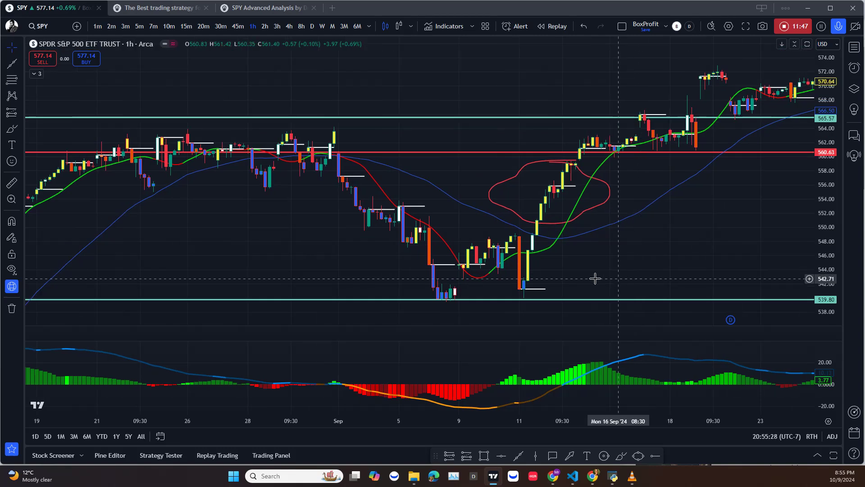
scroll(304, 247, "up", 5)
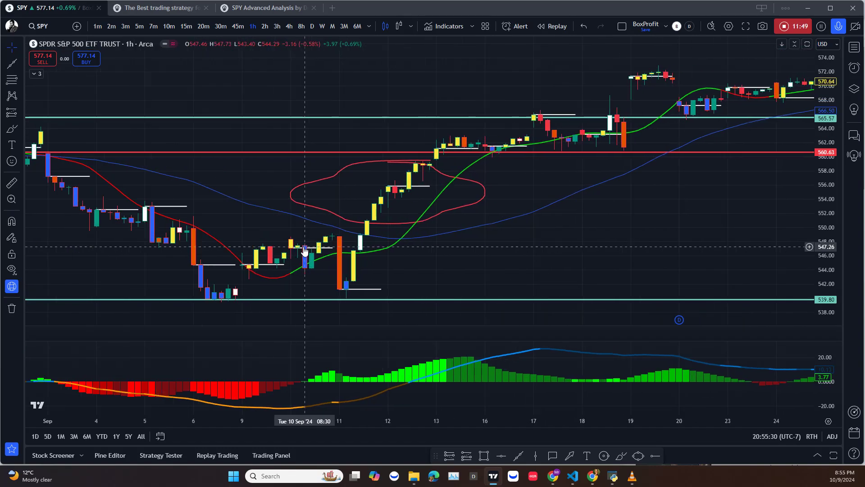
left_click_drag(304, 248, 242, 252)
left_click_drag(400, 270, 468, 270)
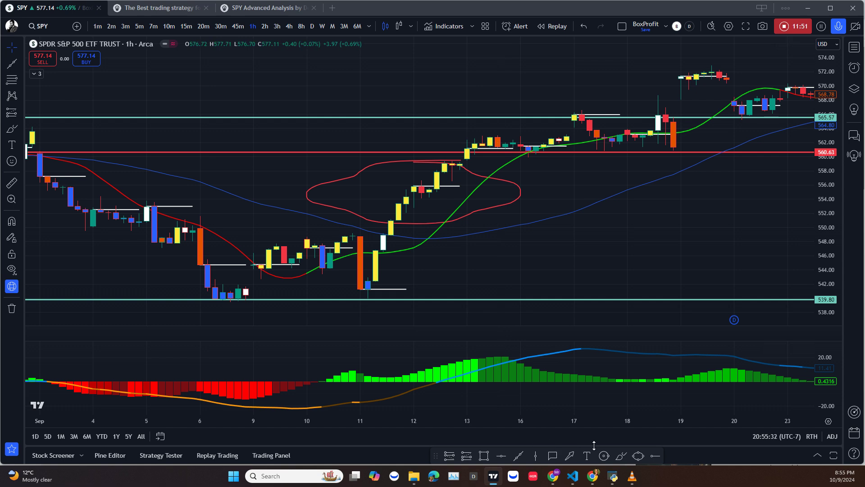
- Circle the 11 Sep and 6 Sep lows above 539.80 and delete the red curved outline
left_click(376, 282)
left_click(368, 307)
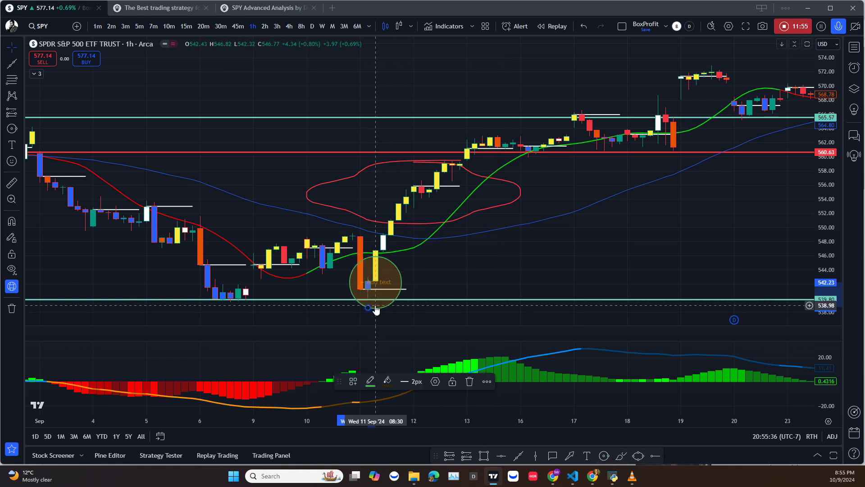
left_click(604, 456)
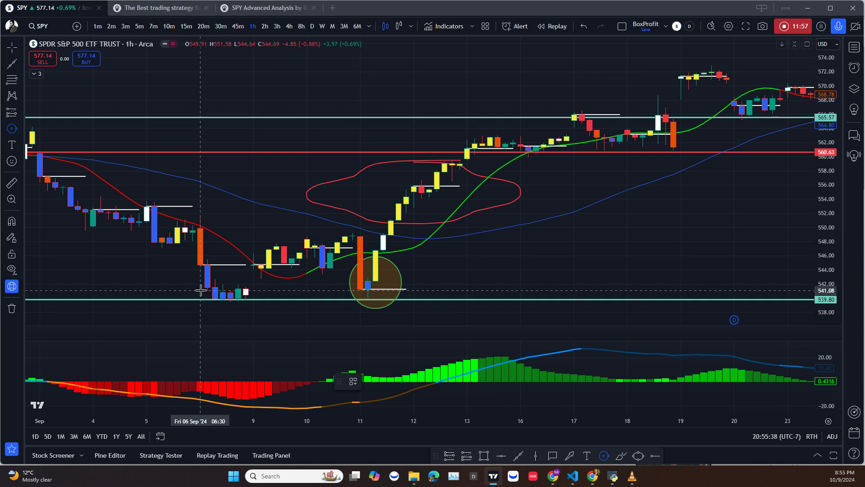
left_click(230, 297)
left_click(231, 319)
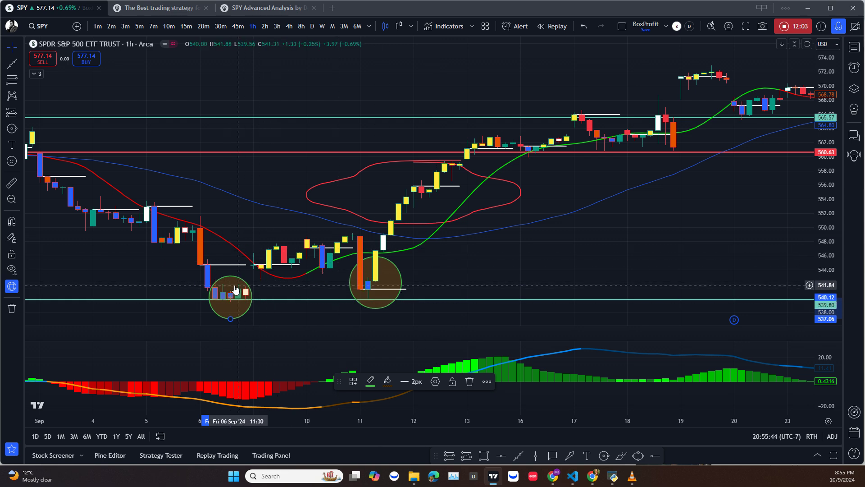
left_click(345, 212)
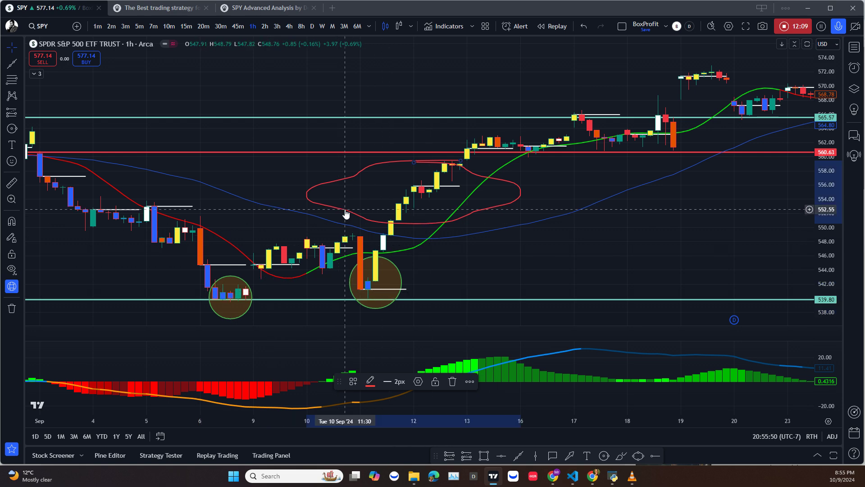
key("Delete")
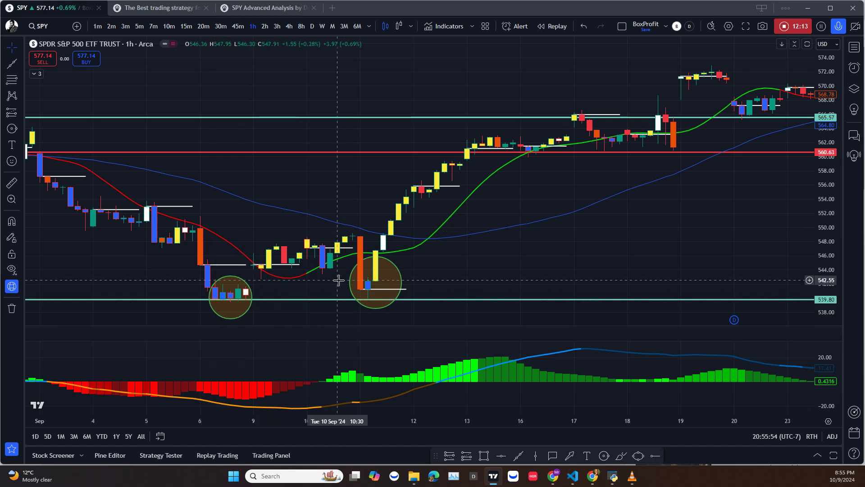
- Draw circles around the 5 August low and the 8 August candles
scroll(496, 228, "down", 5)
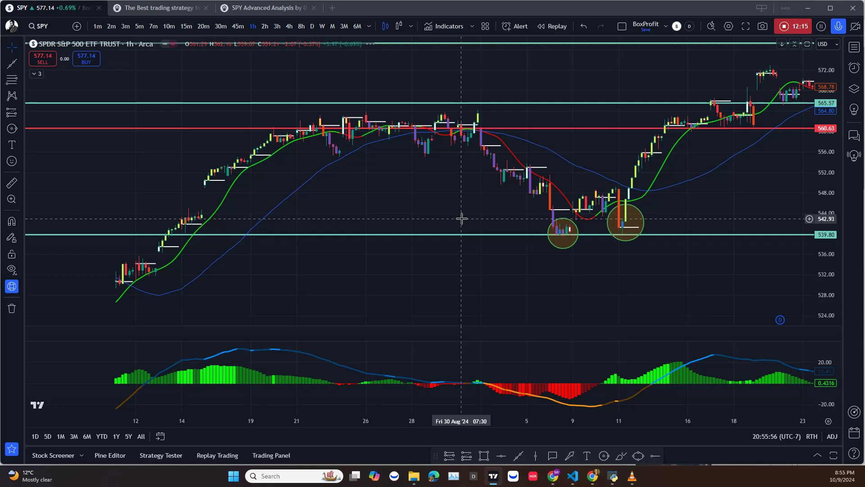
left_click_drag(270, 270, 450, 304)
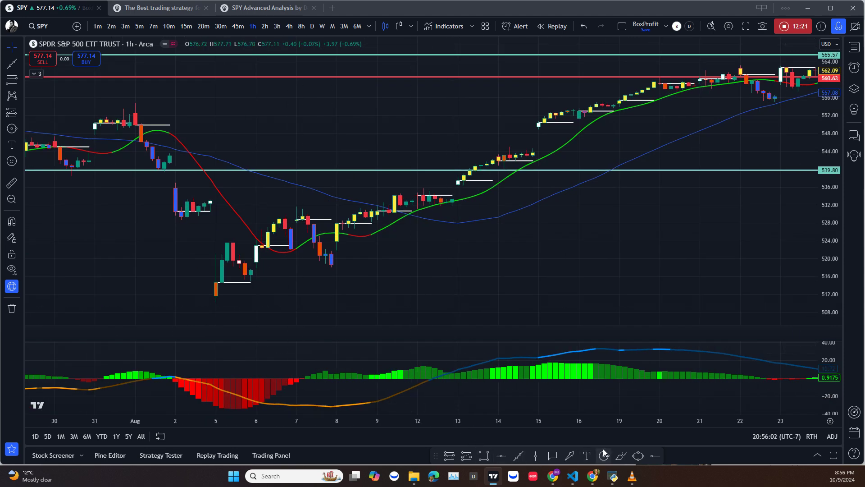
left_click_drag(222, 288, 221, 310)
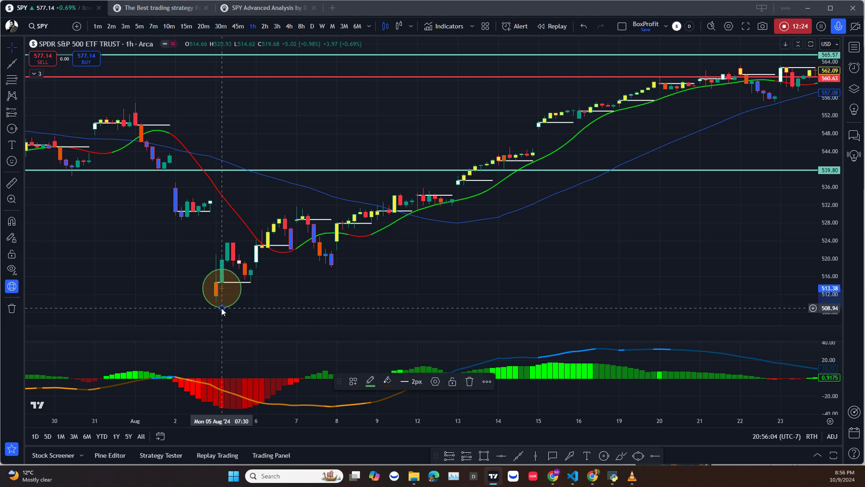
left_click(604, 456)
mouse_move(320, 263)
left_mouse_down()
mouse_move(337, 288)
mouse_move(337, 267)
mouse_move(338, 274)
mouse_move(317, 280)
mouse_move(322, 263)
mouse_move(323, 270)
left_mouse_up()
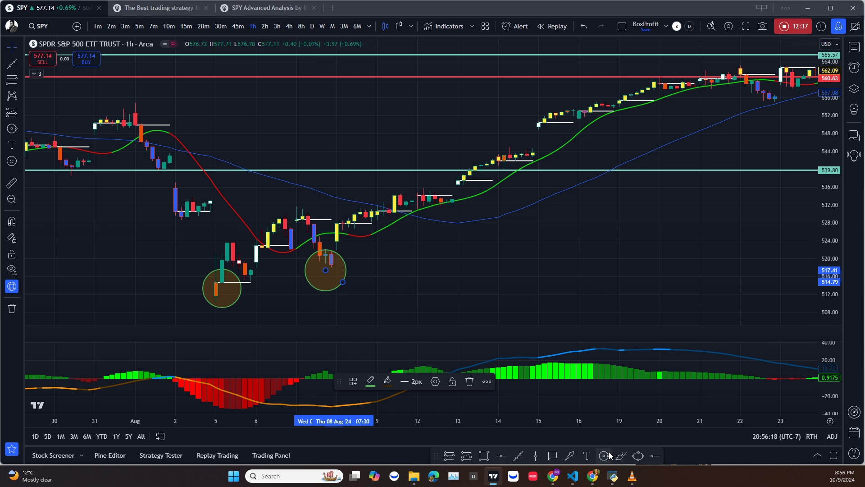
- Draw red arrows down to the 5 Aug low, up, down through 8 Aug, then up to 20 Aug highs
left_click(570, 456)
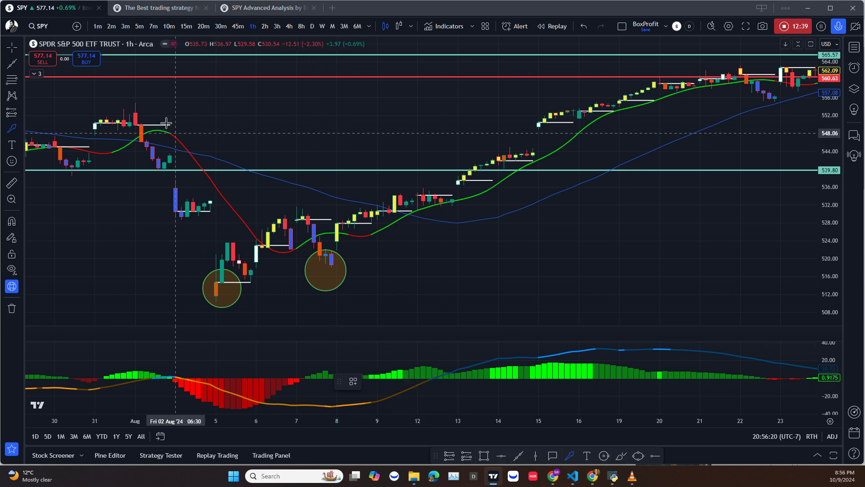
left_click_drag(141, 127, 198, 269)
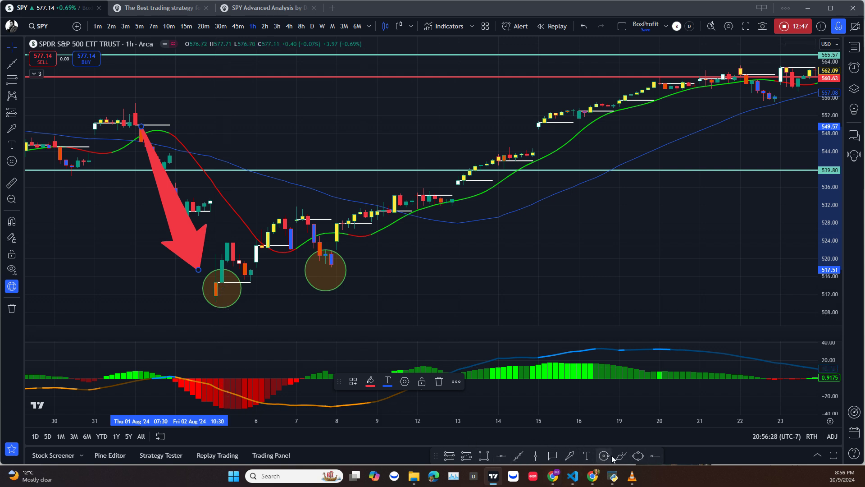
left_click(569, 454)
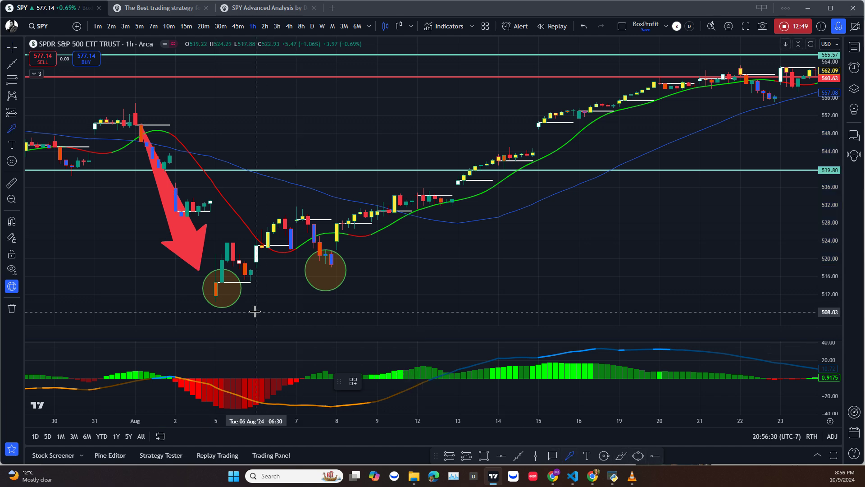
mouse_move(251, 302)
left_mouse_down()
mouse_move(257, 228)
mouse_move(285, 209)
left_mouse_up()
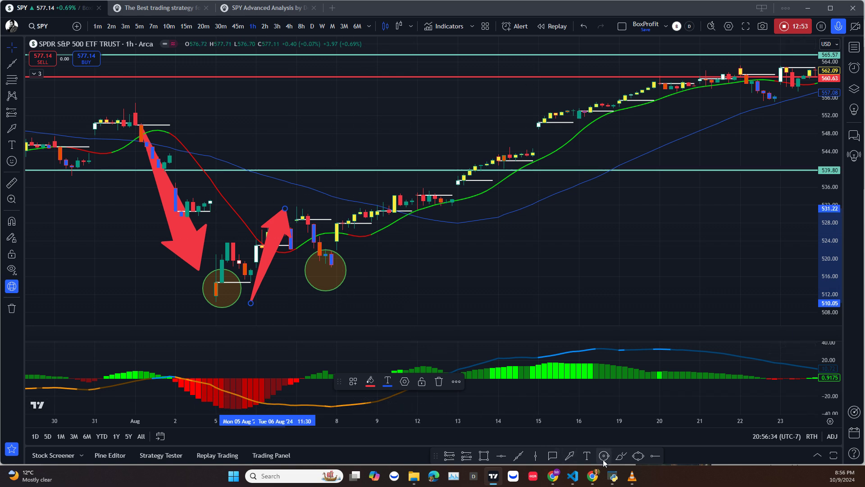
left_click(570, 455)
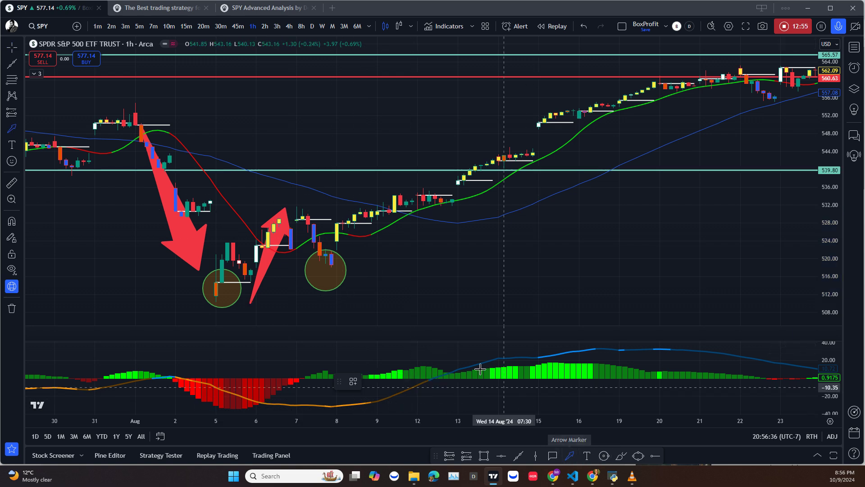
left_click_drag(314, 227, 360, 300)
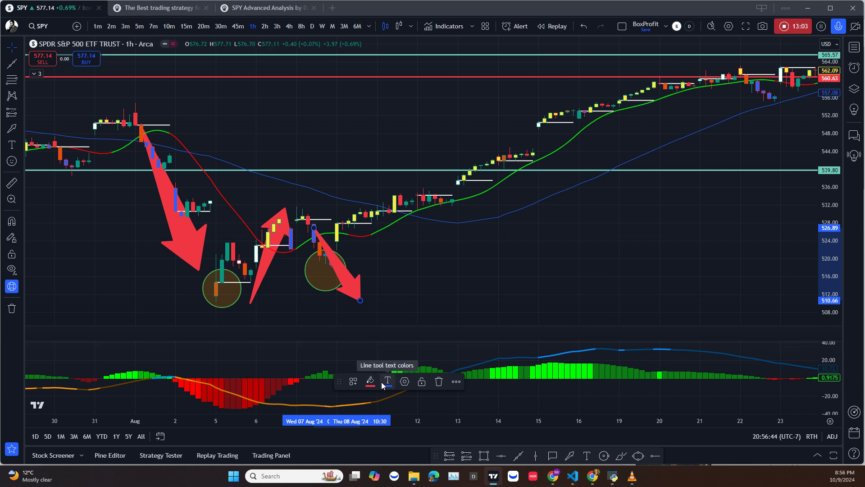
left_click(572, 455)
left_click(388, 273)
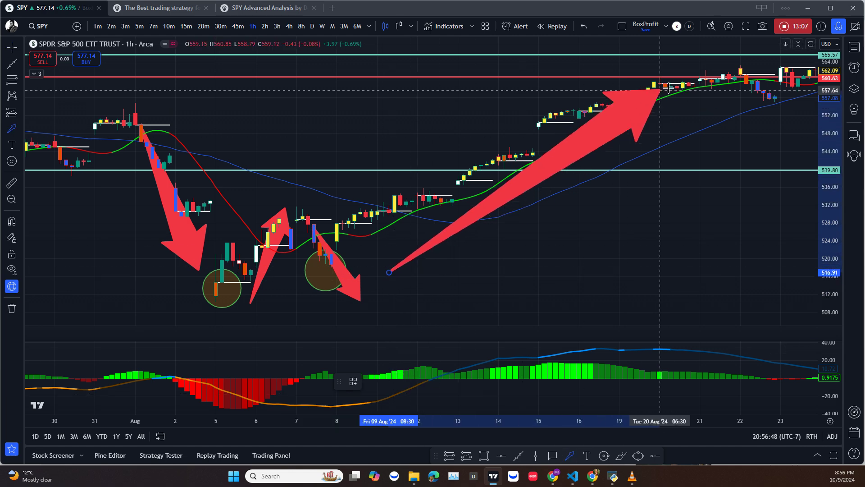
left_click(717, 90)
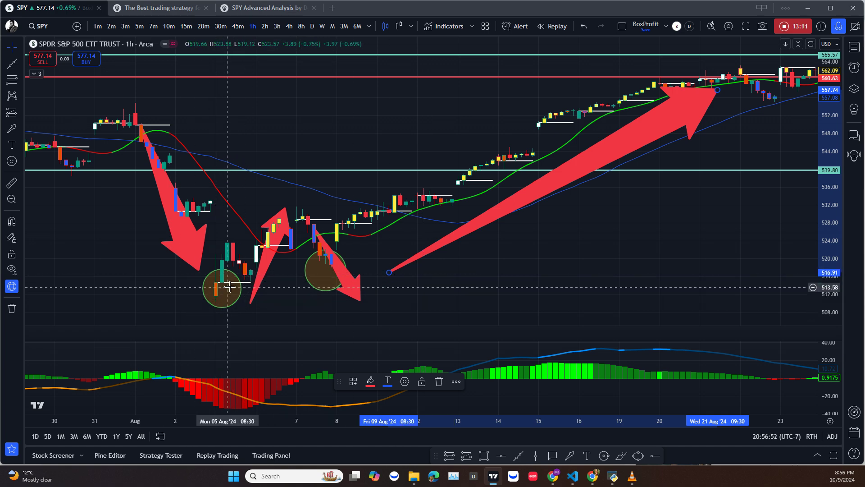
- Pan the chart forward from July through August toward early October
left_click_drag(440, 269, 643, 265)
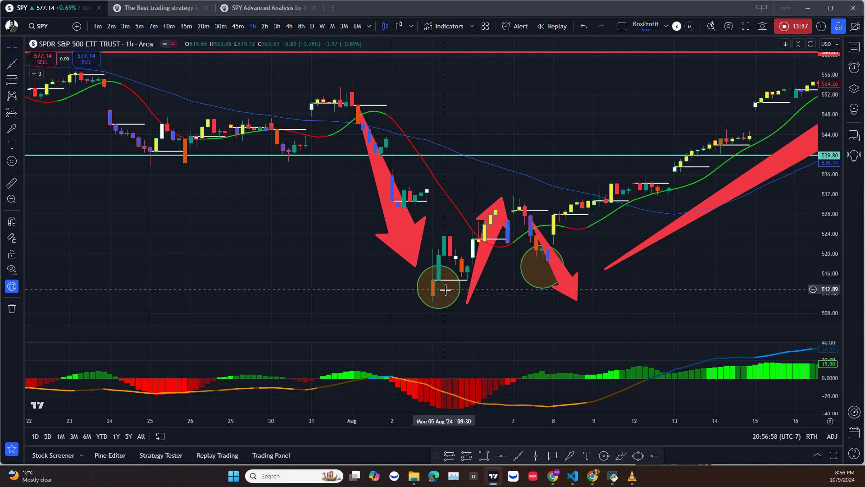
scroll(685, 262, "down", 3)
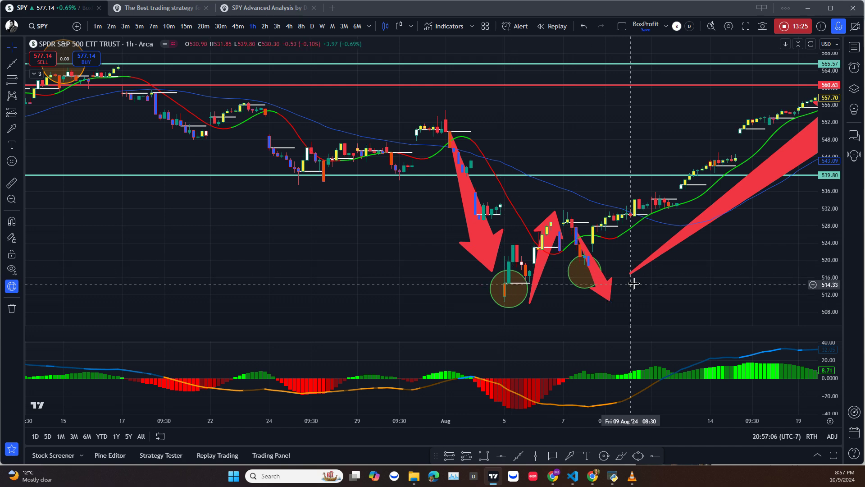
mouse_move(666, 283)
left_mouse_down()
mouse_move(604, 303)
mouse_move(670, 273)
left_mouse_up()
scroll(671, 273, "down", 3)
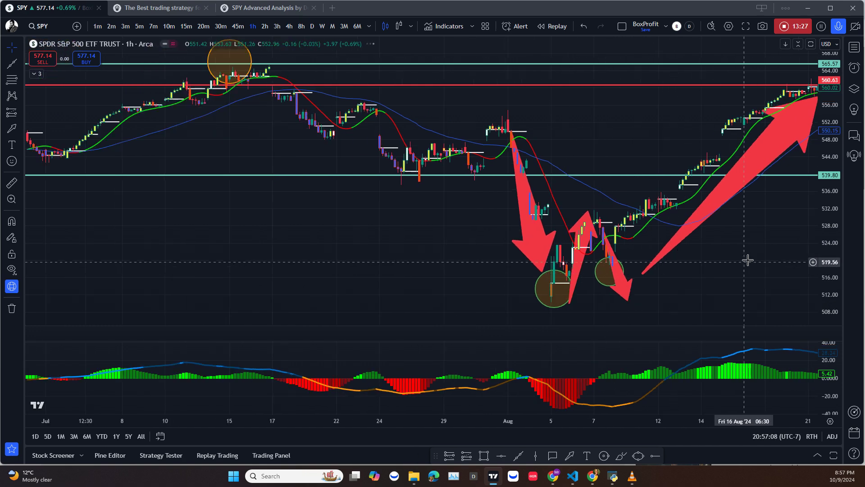
left_click_drag(746, 257, 679, 286)
left_click_drag(698, 271, 338, 315)
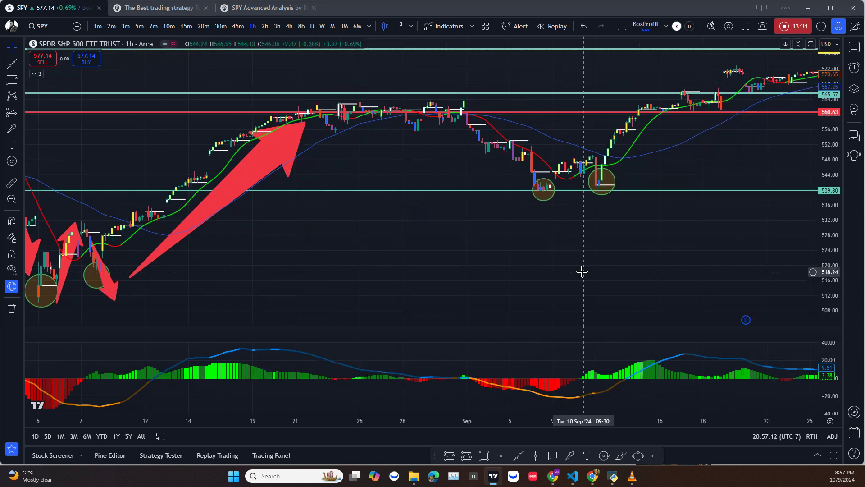
left_click_drag(582, 272, 289, 341)
left_click_drag(513, 272, 635, 275)
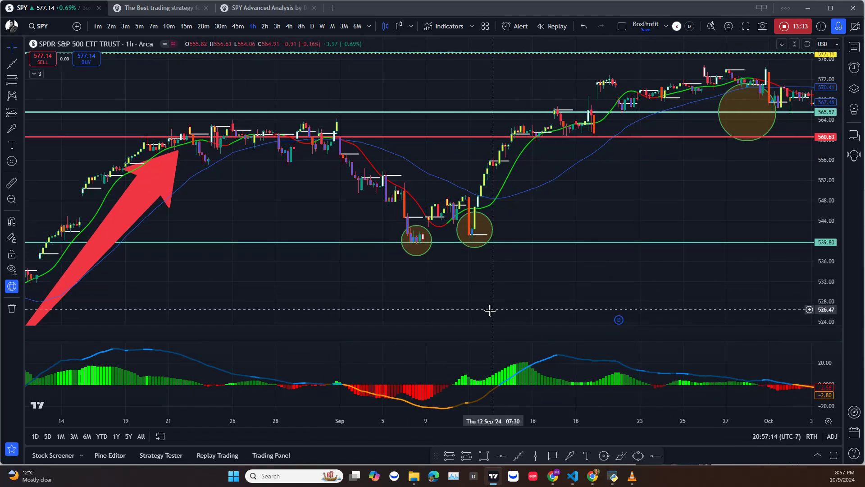
- Zoom in and adjust the view to frame mid-September through October bars
scroll(411, 309, "up", 1)
scroll(369, 315, "up", 2)
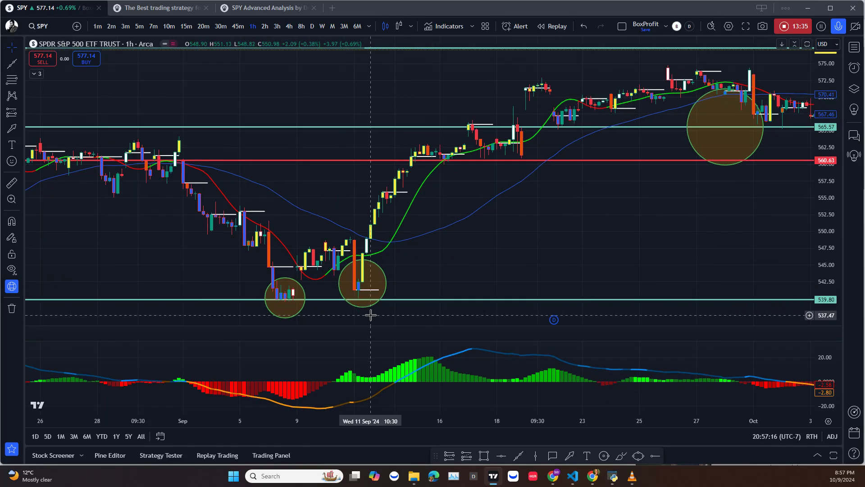
left_click_drag(508, 251, 702, 247)
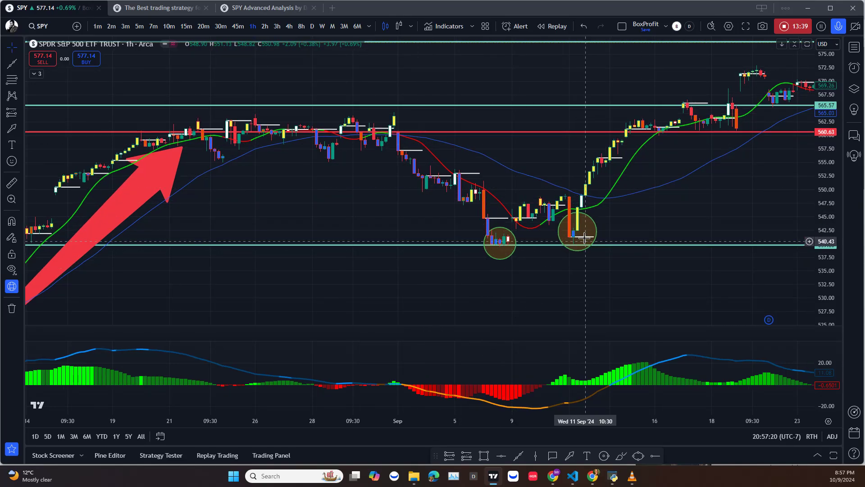
left_click_drag(694, 246, 416, 268)
left_click_drag(641, 247, 336, 312)
scroll(332, 313, "up", 2)
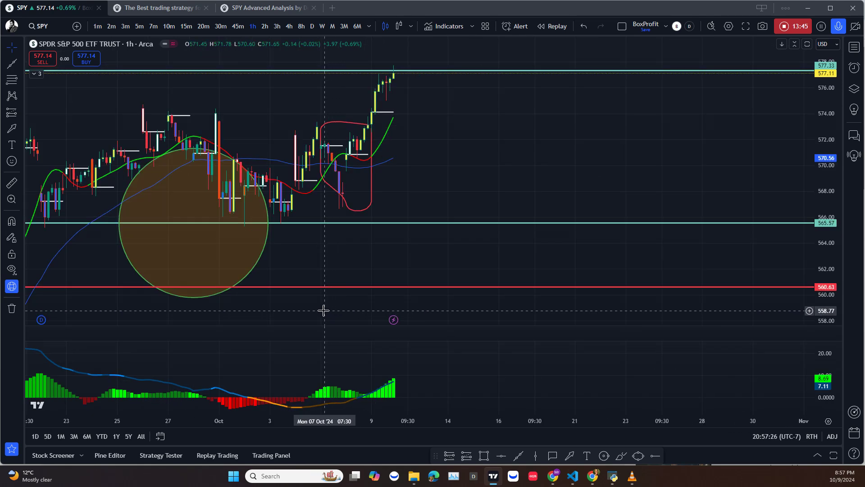
scroll(315, 297, "up", 3)
left_click_drag(306, 288, 436, 270)
scroll(411, 313, "up", 2)
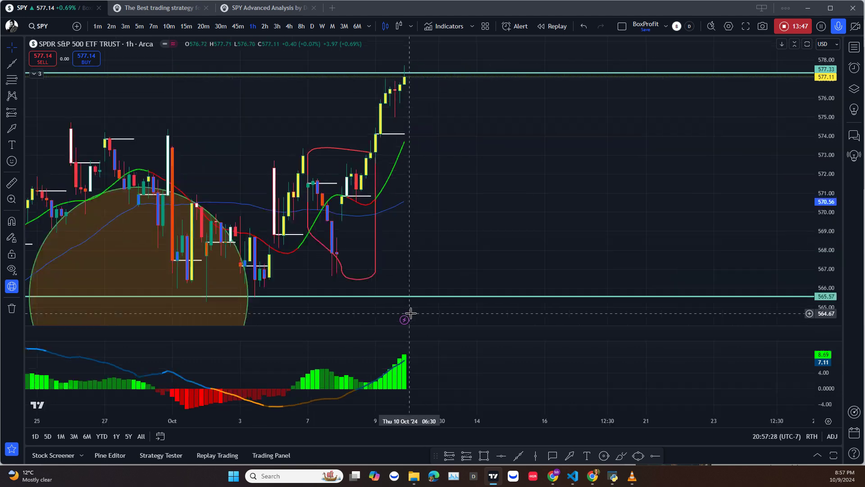
left_click_drag(412, 307, 635, 239)
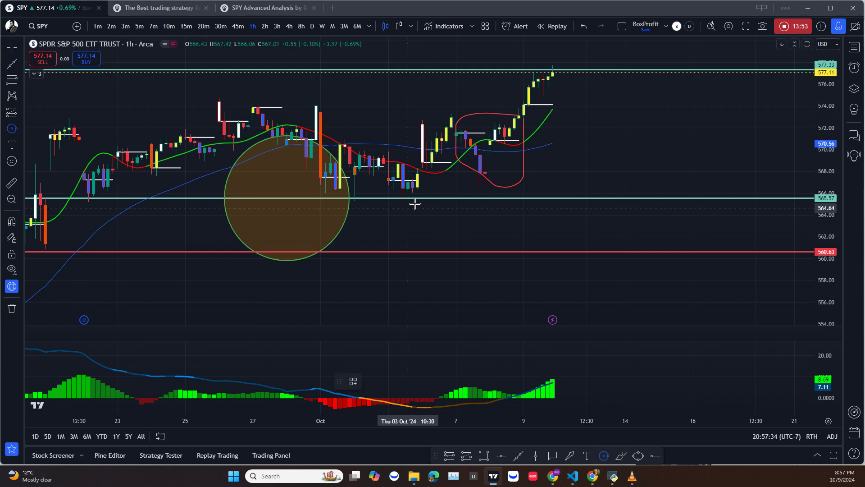
- Circle the 3 Oct and 7 Oct lows just above the 565.57 support
left_click_drag(407, 188, 412, 212)
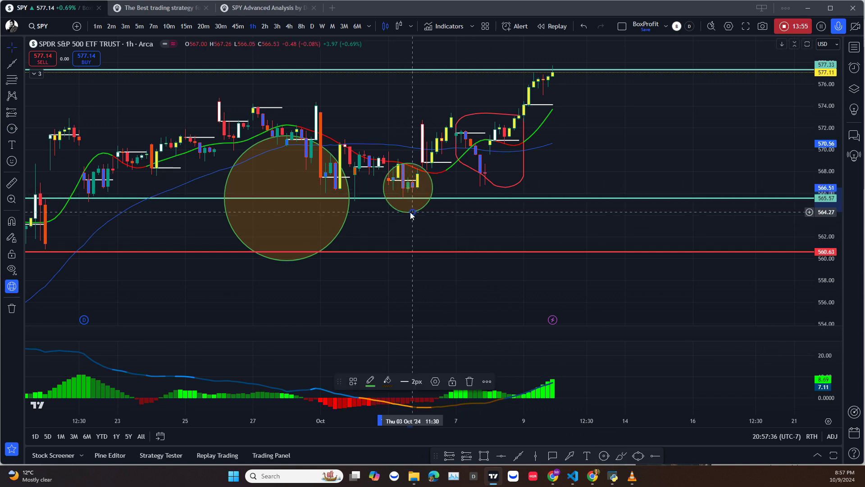
left_click(603, 455)
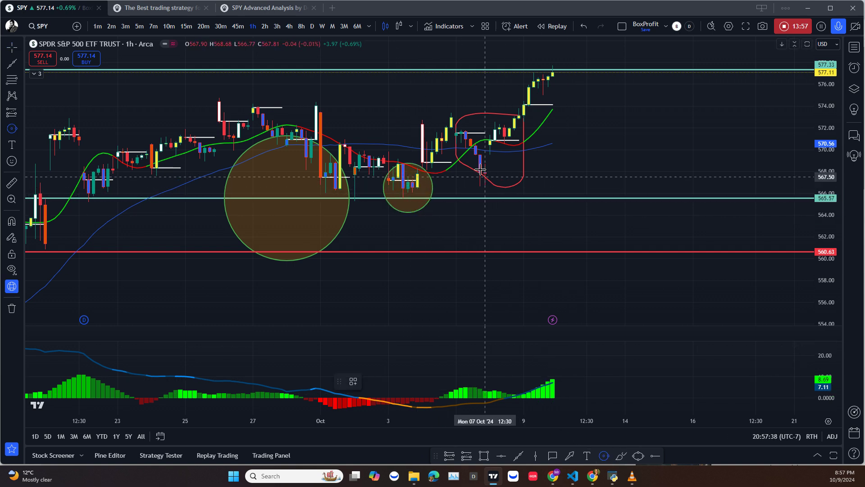
left_click_drag(485, 186, 485, 201)
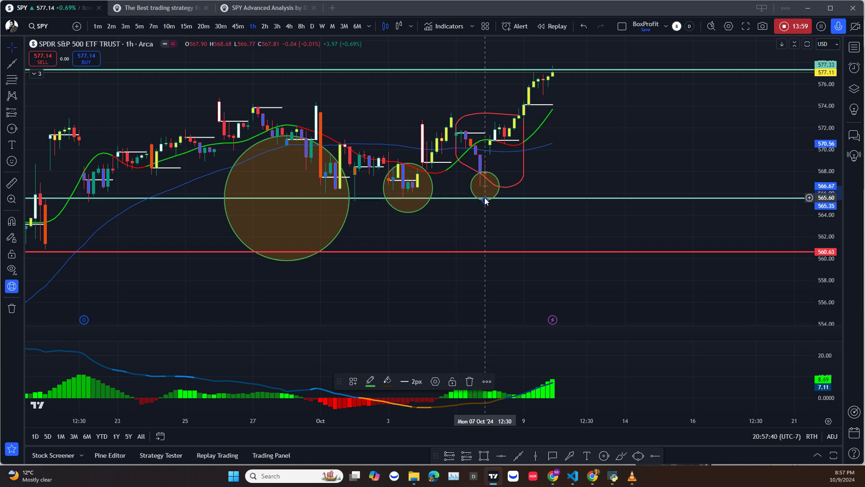
left_click(560, 176)
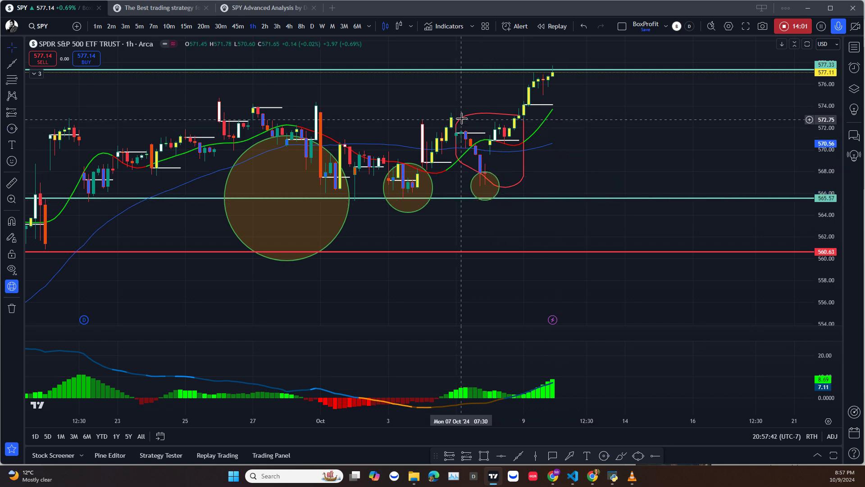
- Delete the red curved outline and the large circle
left_click(465, 119)
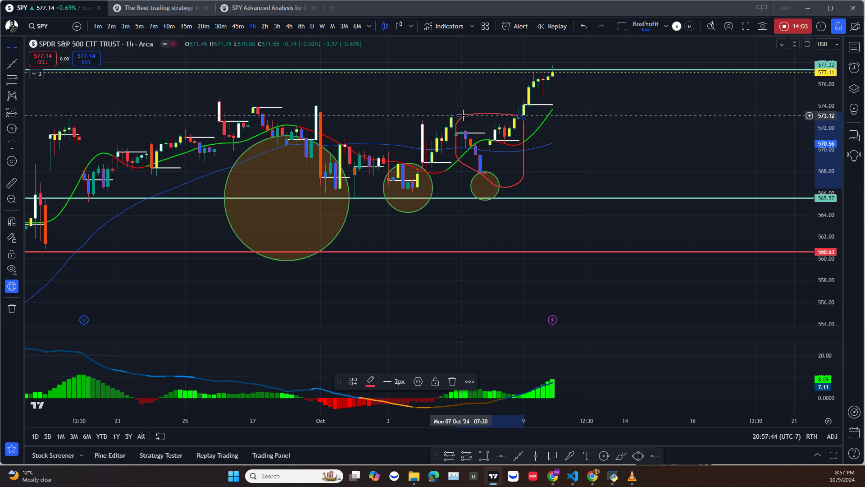
key("Delete")
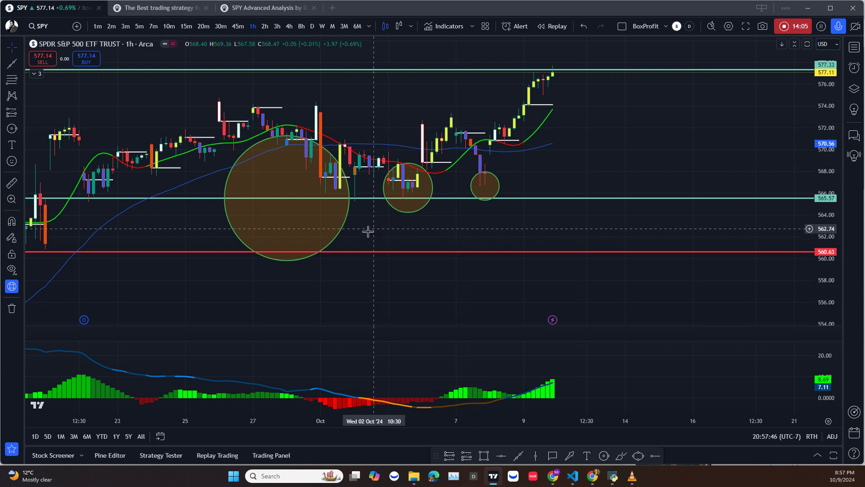
left_click(336, 245)
key("Delete")
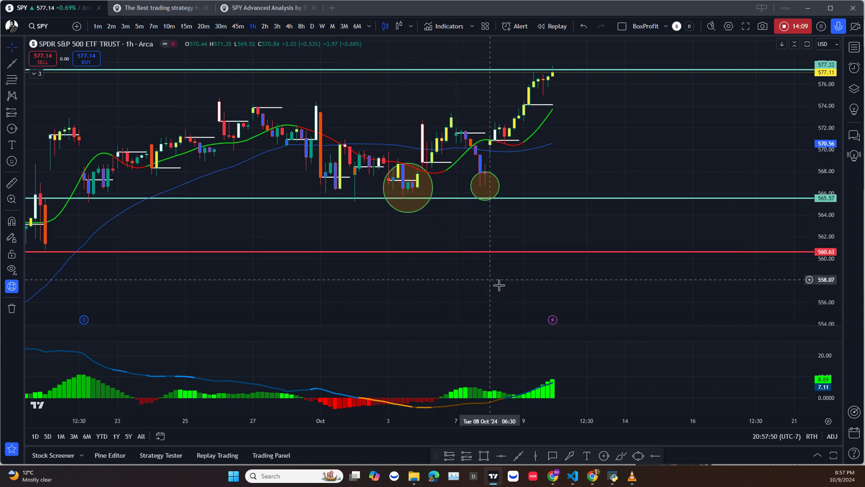
- Draw a new circle around the 1 October low
left_click(604, 455)
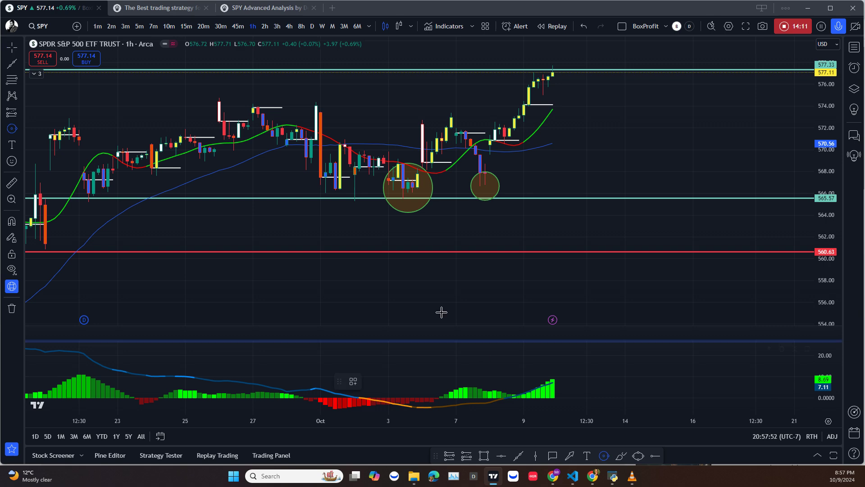
left_click(350, 191)
left_click(332, 212)
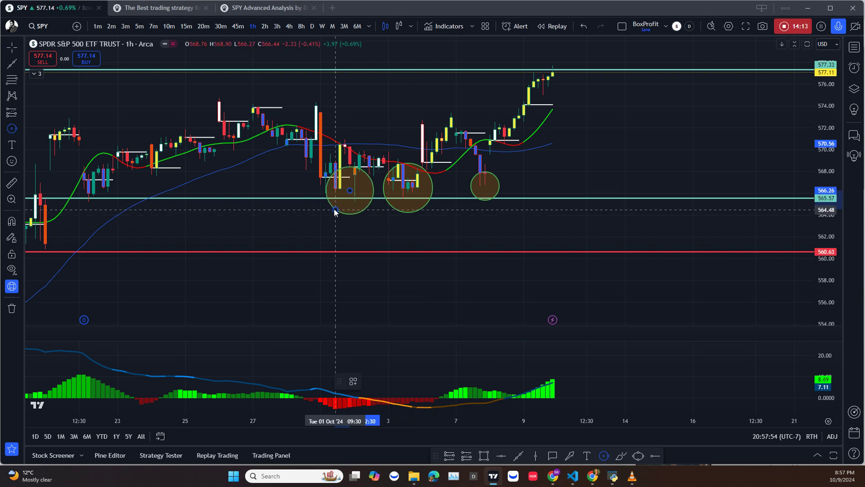
- Remove the circle on the 1 October low, keeping the other two circled dips
left_click_drag(355, 191, 331, 209)
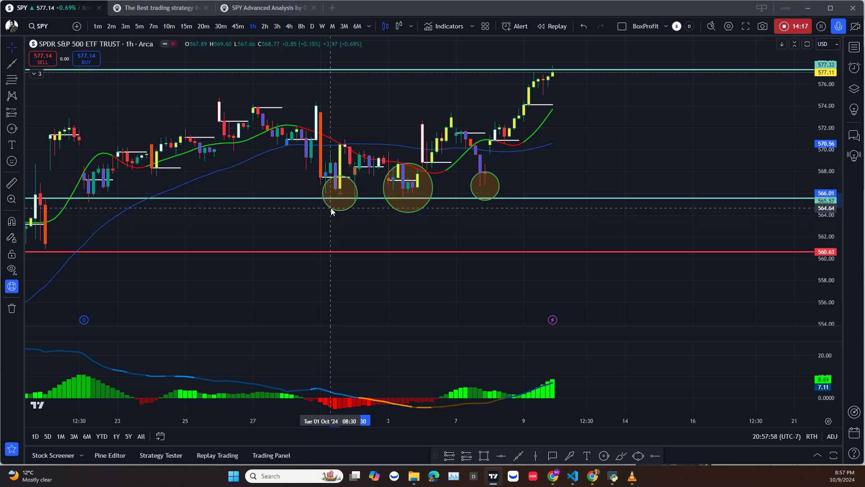
left_click_drag(205, 231, 264, 218)
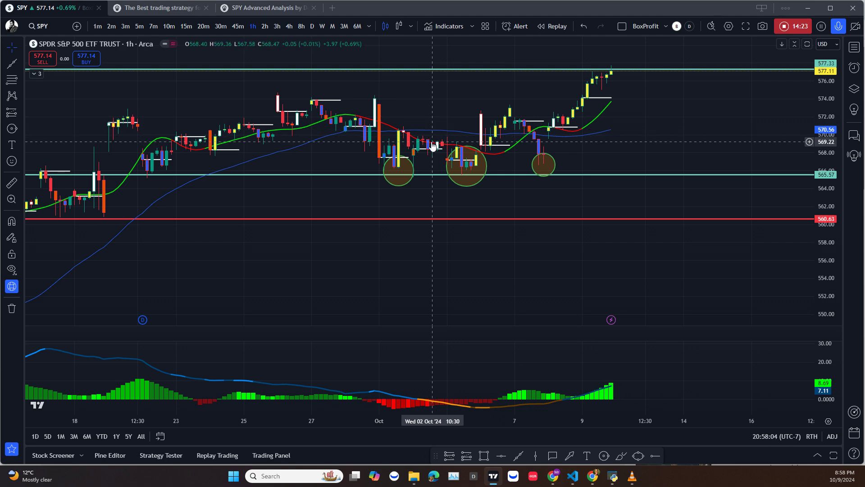
left_click_drag(421, 187, 386, 193)
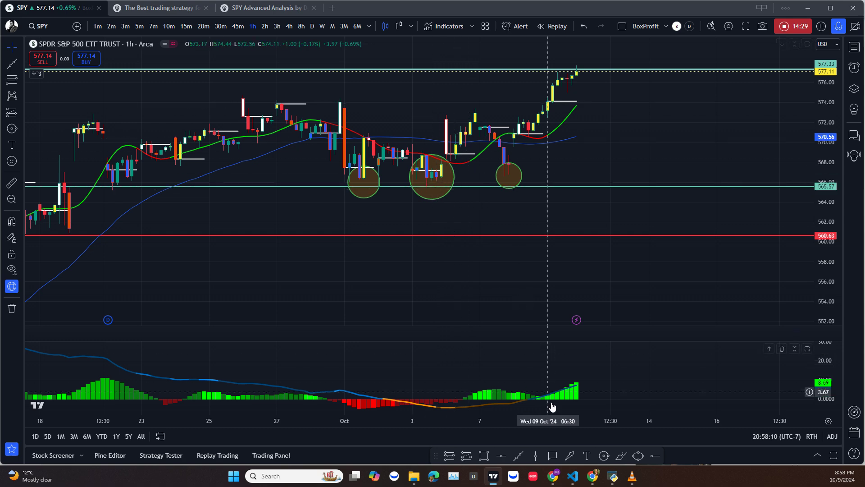
scroll(449, 205, "up", 2)
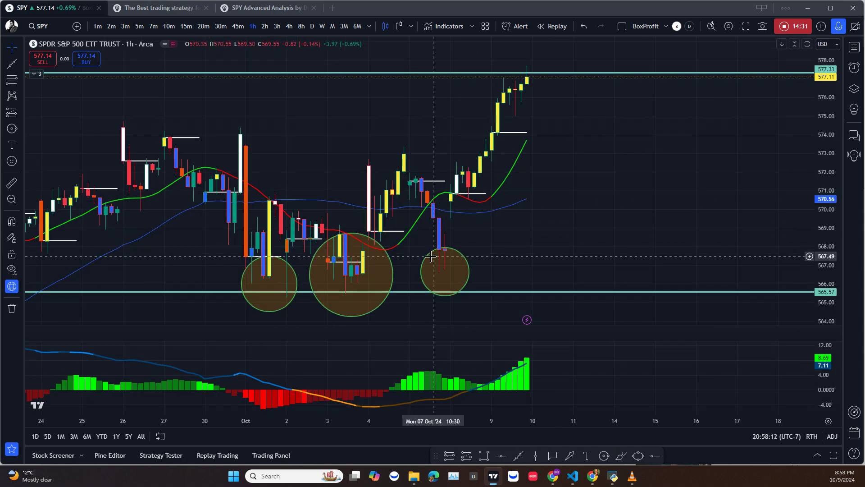
left_click_drag(523, 286, 656, 276)
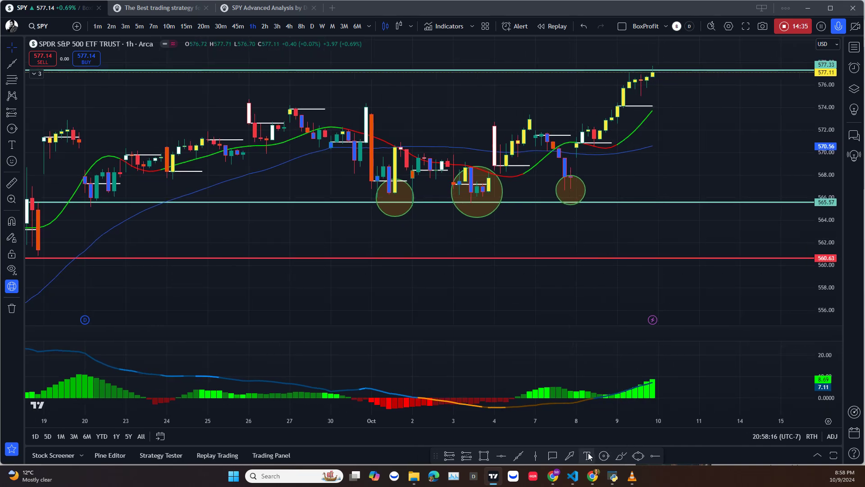
scroll(506, 141, "up", 1)
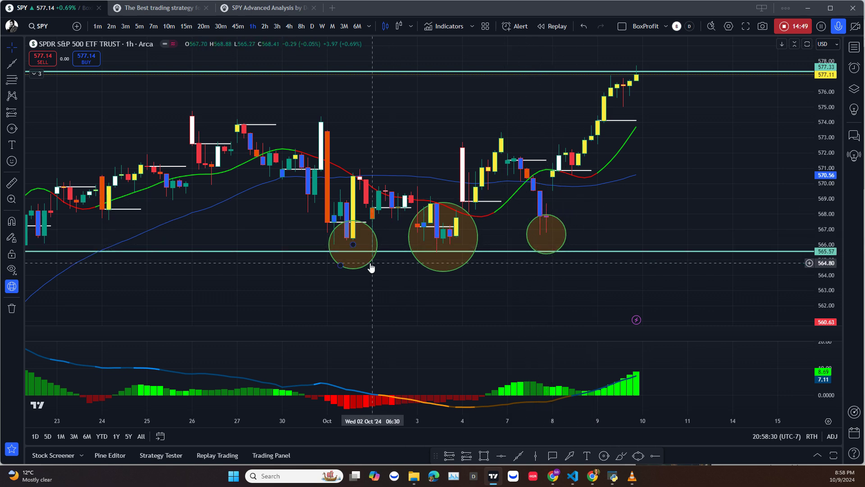
key("Delete")
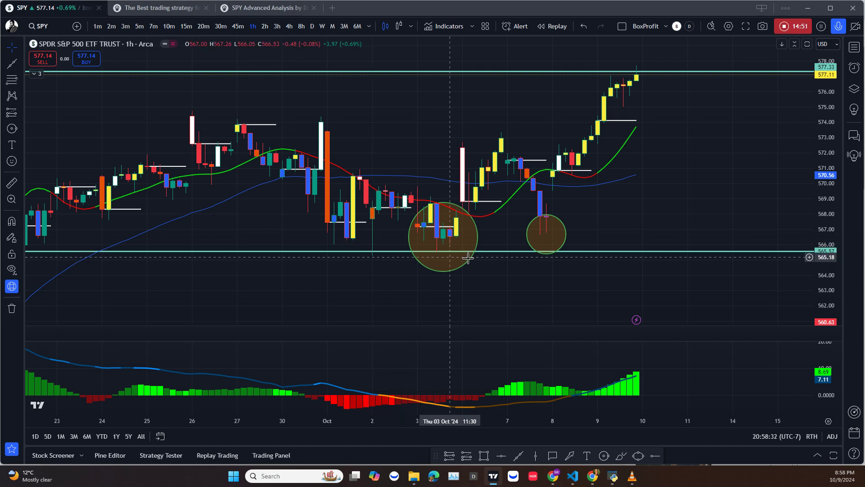
- Switch the SPY chart to the 30m timeframe
scroll(496, 285, "up", 1)
scroll(593, 231, "up", 1)
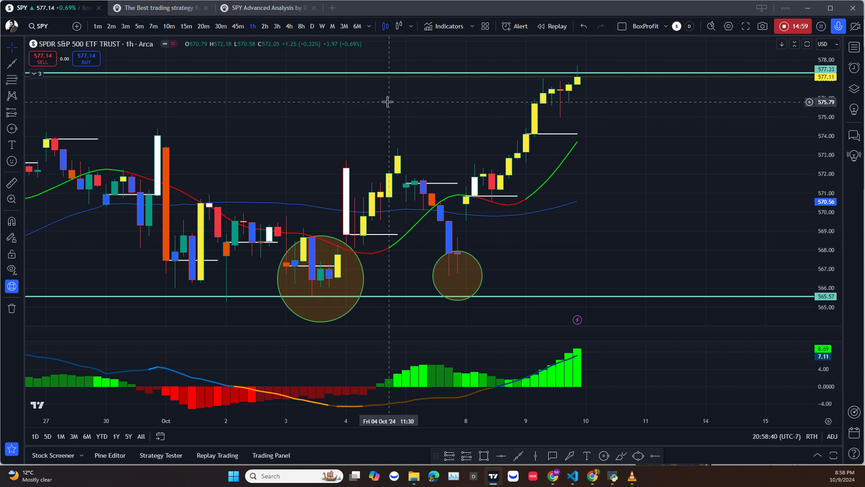
scroll(371, 144, "down", 1)
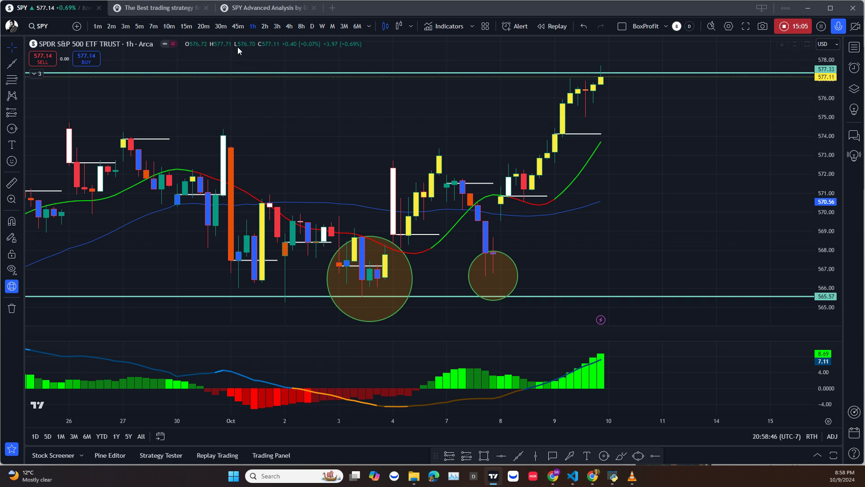
left_click(218, 30)
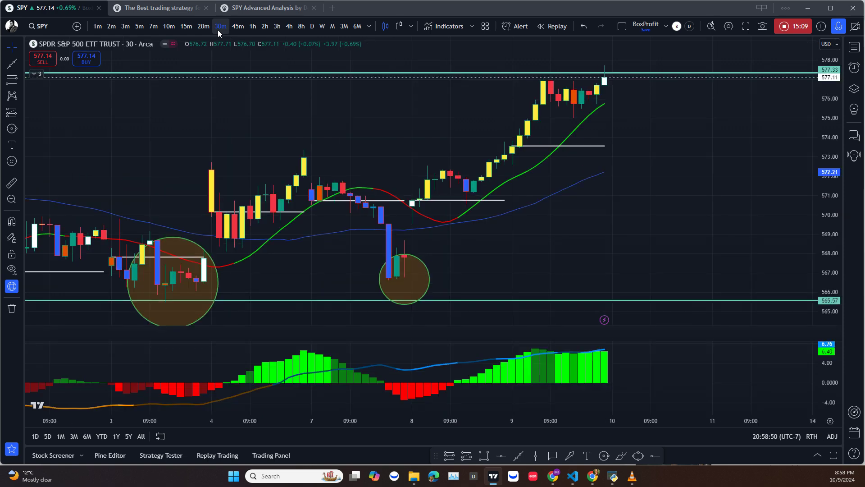
scroll(253, 93, "left", 5)
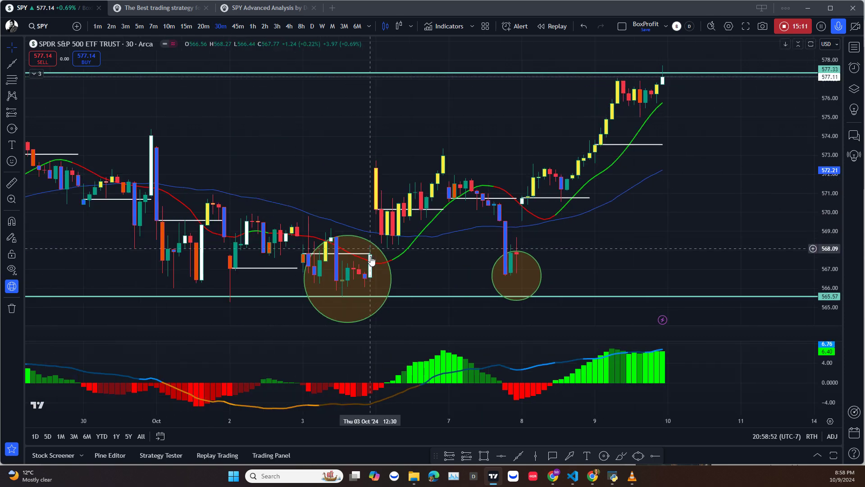
scroll(581, 166, "down", 2)
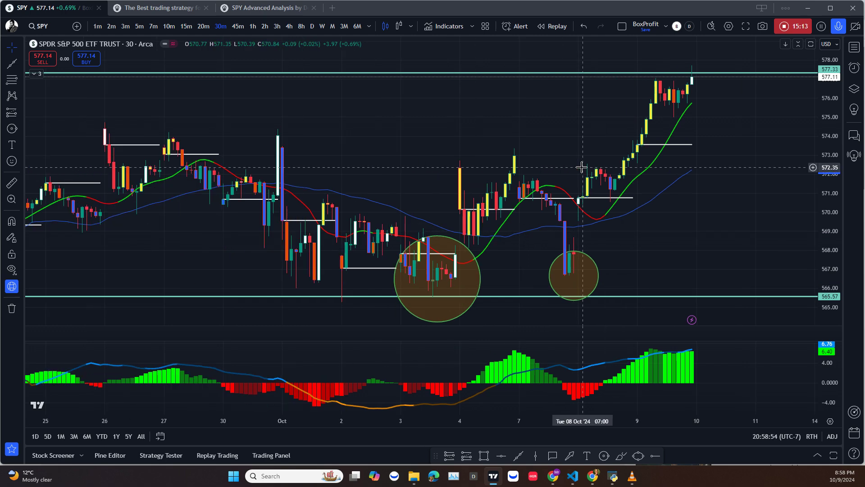
scroll(585, 157, "up", 3)
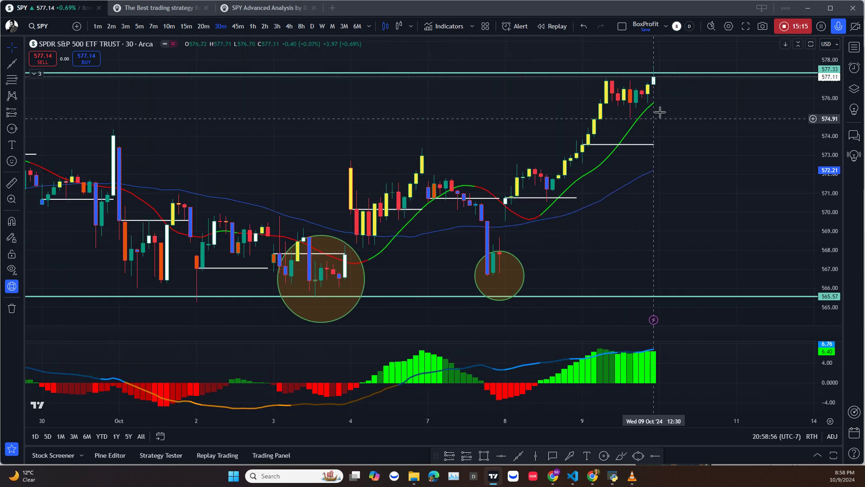
scroll(634, 151, "up", 2)
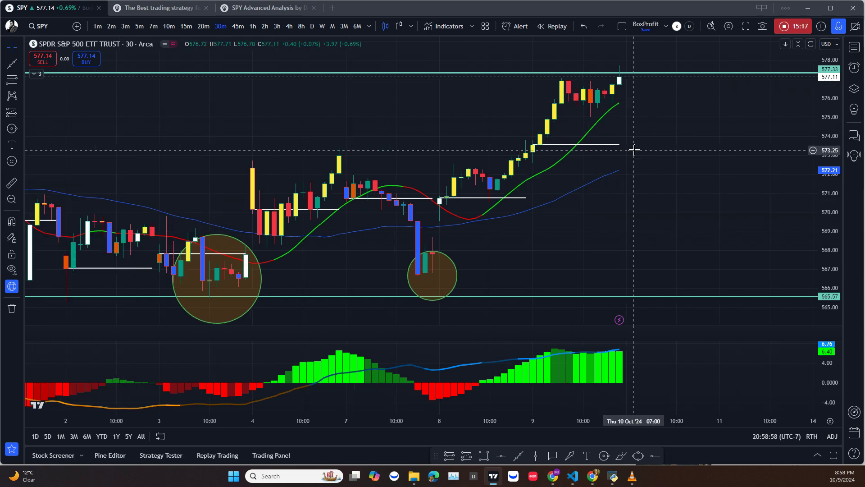
scroll(634, 150, "up", 1)
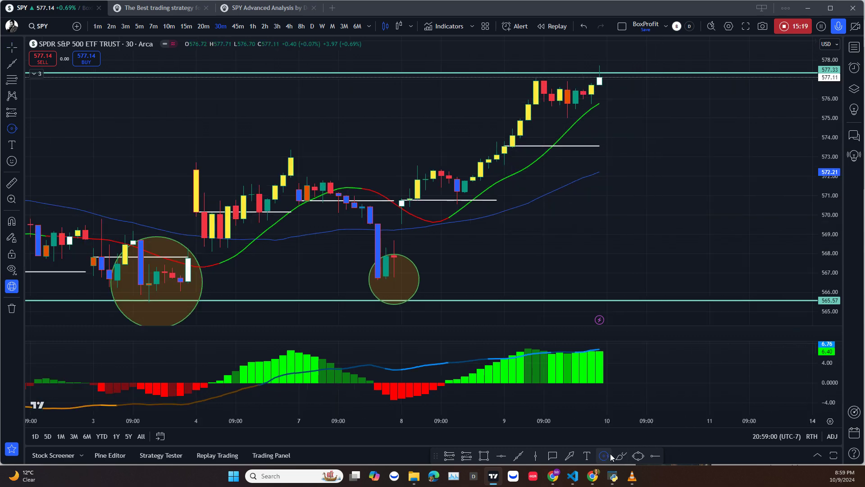
- Circle the 9 Oct morning high at 577.33, the midday pullback low, and the latest candle
left_click(535, 76)
left_click(536, 91)
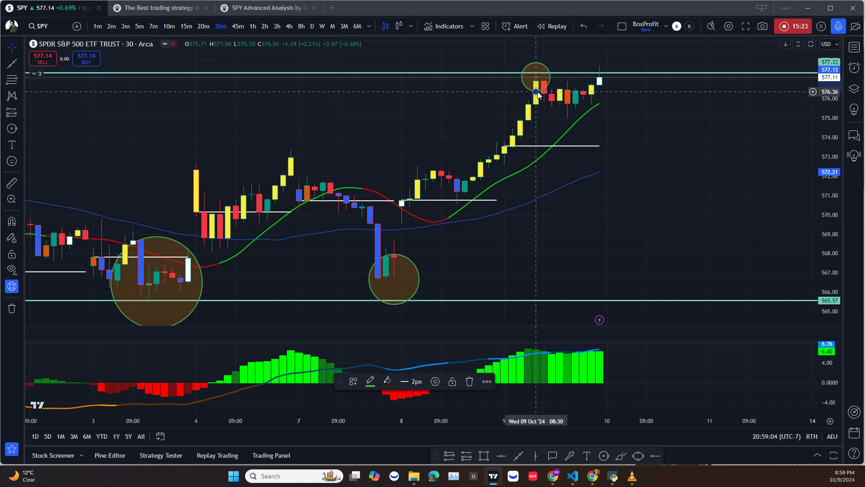
left_click(605, 460)
left_click(568, 112)
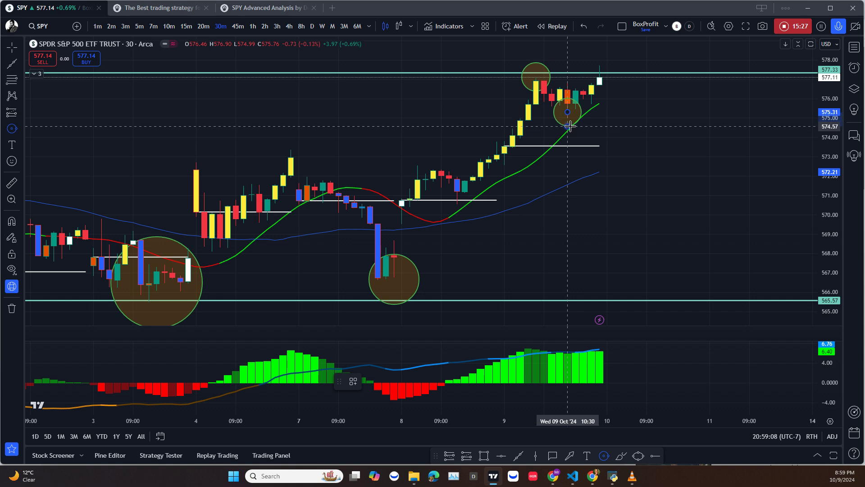
left_click(568, 120)
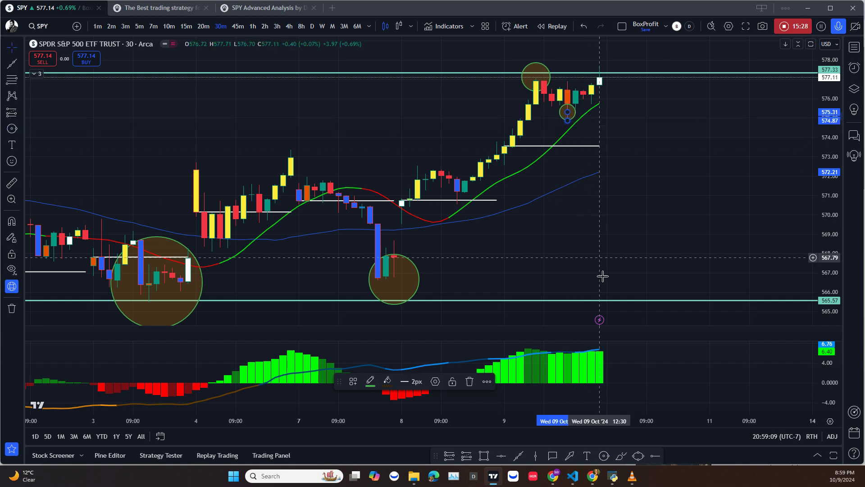
left_click(609, 458)
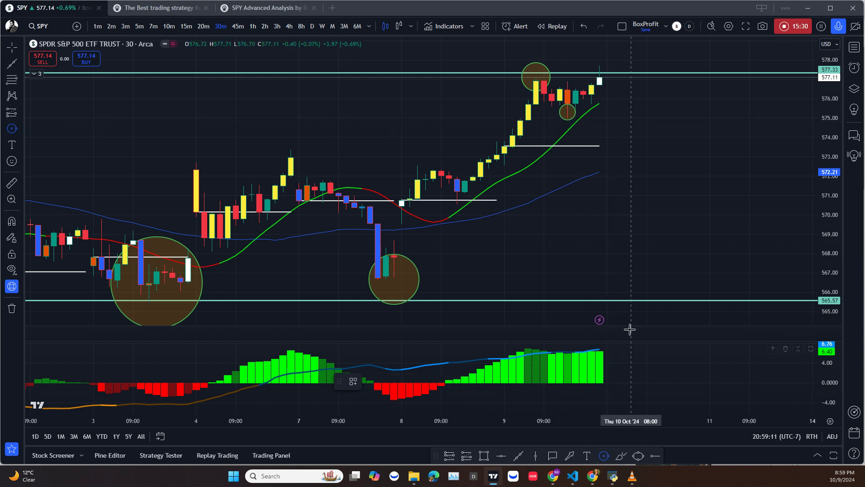
left_click(599, 69)
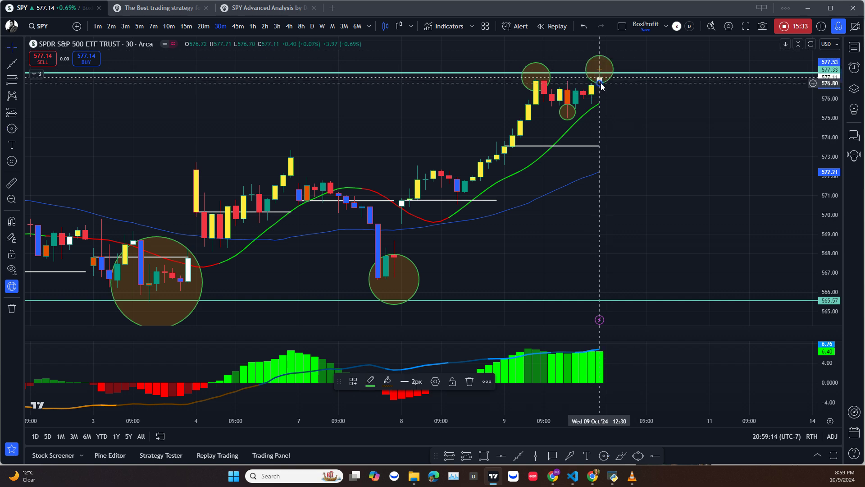
left_click(599, 85)
left_click_drag(609, 71, 609, 75)
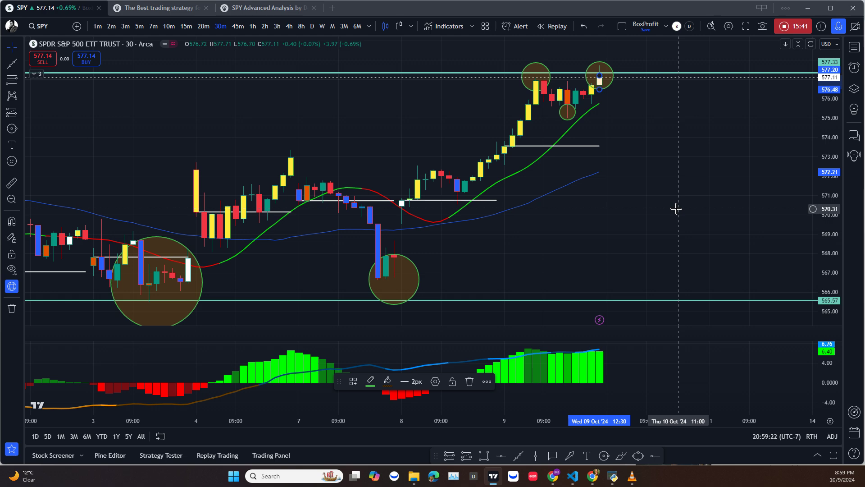
left_click(640, 151)
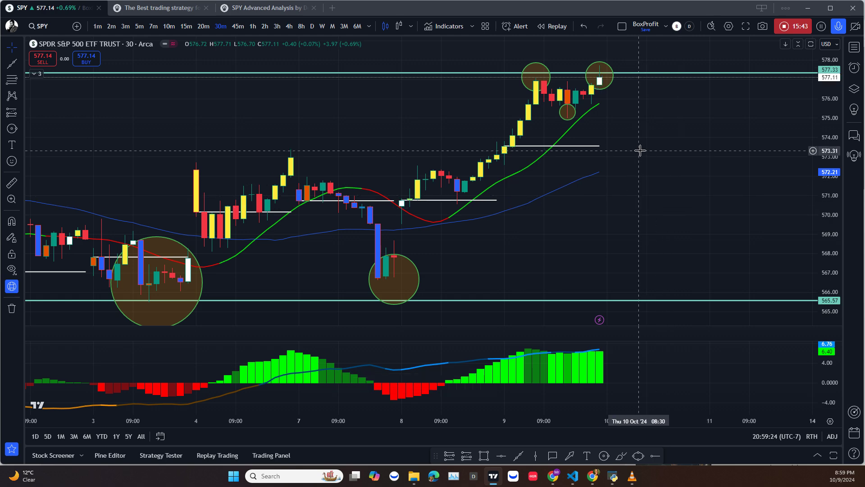
scroll(639, 150, "up", 5)
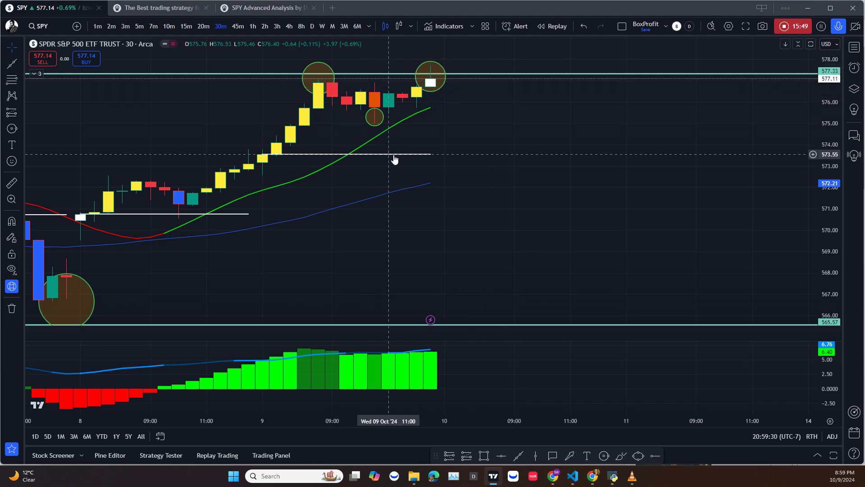
- Draw a red arrow from the circled 577.33 candle pointing down and to the right
scroll(406, 197, "left", 3)
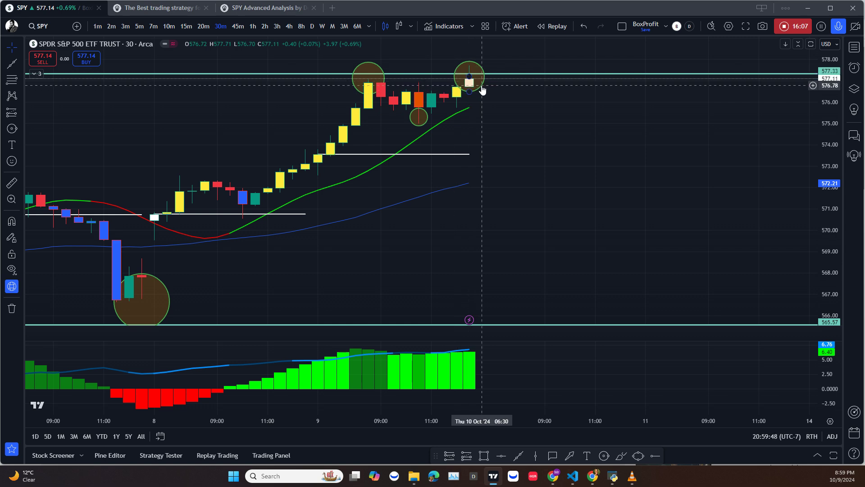
left_click(571, 457)
mouse_move(482, 78)
left_mouse_down()
mouse_move(519, 192)
mouse_move(549, 250)
mouse_move(558, 249)
left_mouse_up()
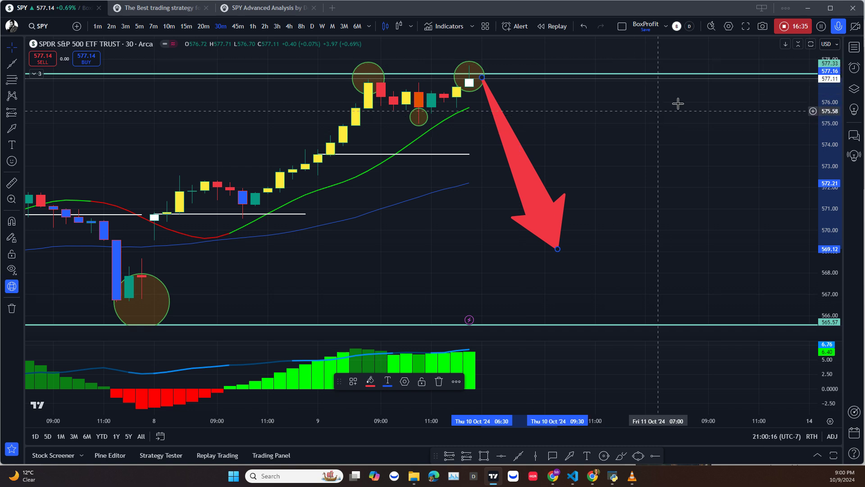
left_click_drag(675, 135, 677, 171)
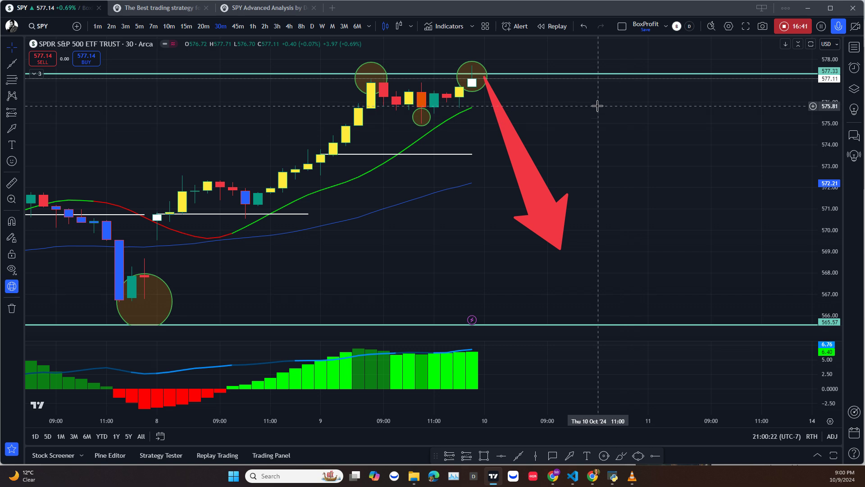
left_click_drag(545, 100, 531, 149)
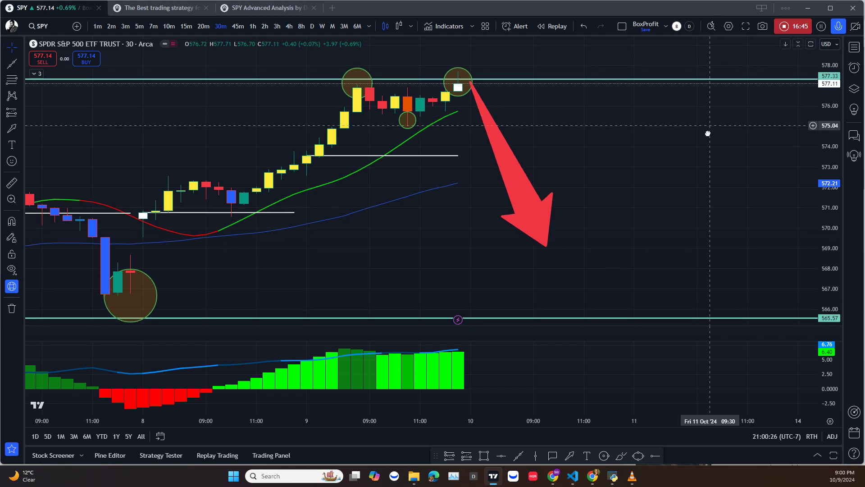
left_click_drag(709, 131, 699, 209)
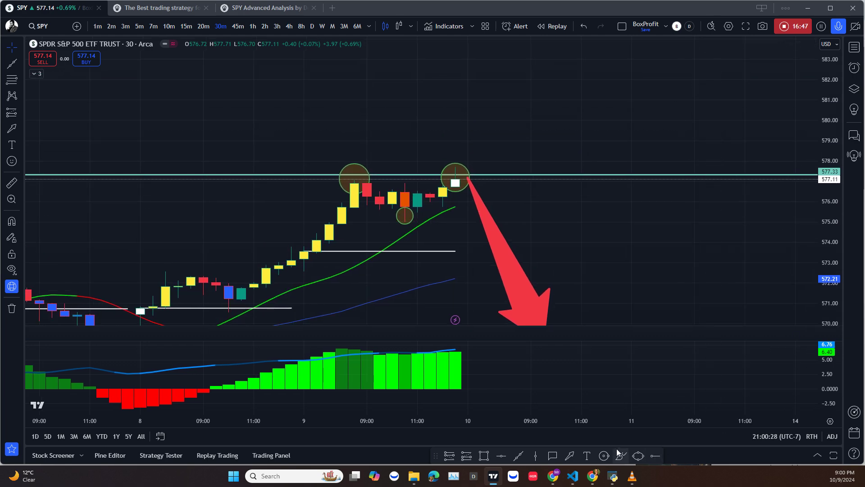
- Place horizontal lines at 580.30 and 584.96 above the current price
left_click(500, 456)
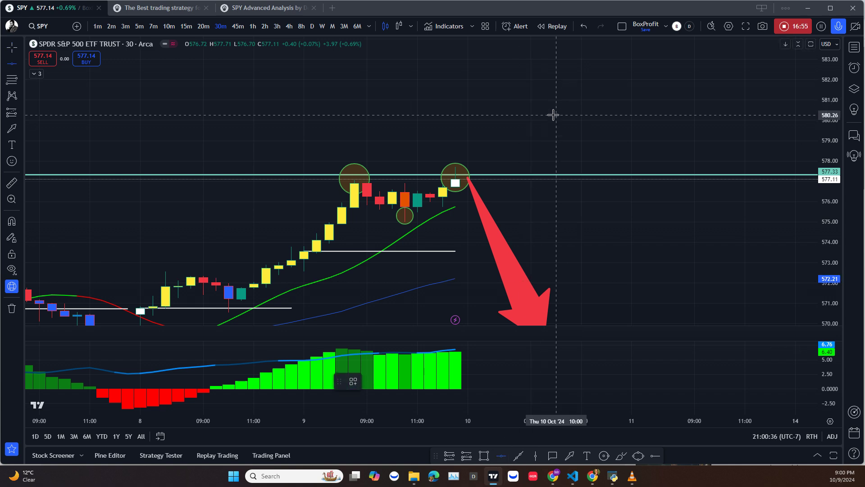
left_click(552, 115)
left_click_drag(552, 131, 554, 179)
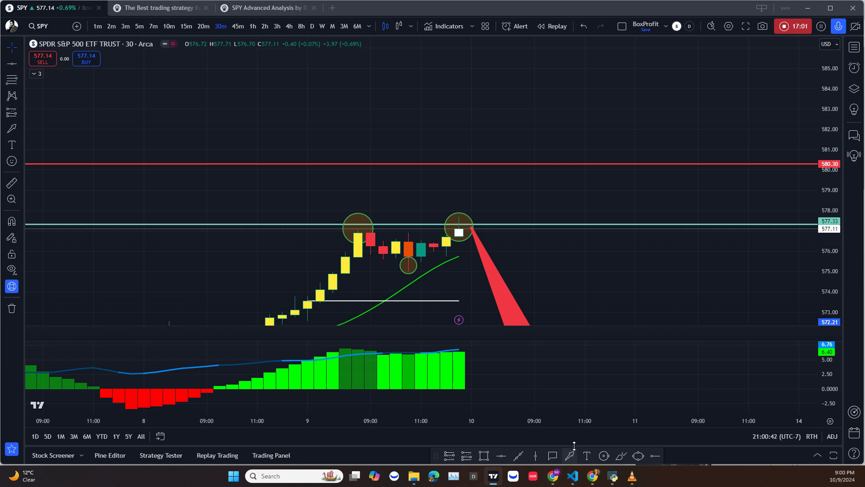
left_click(497, 457)
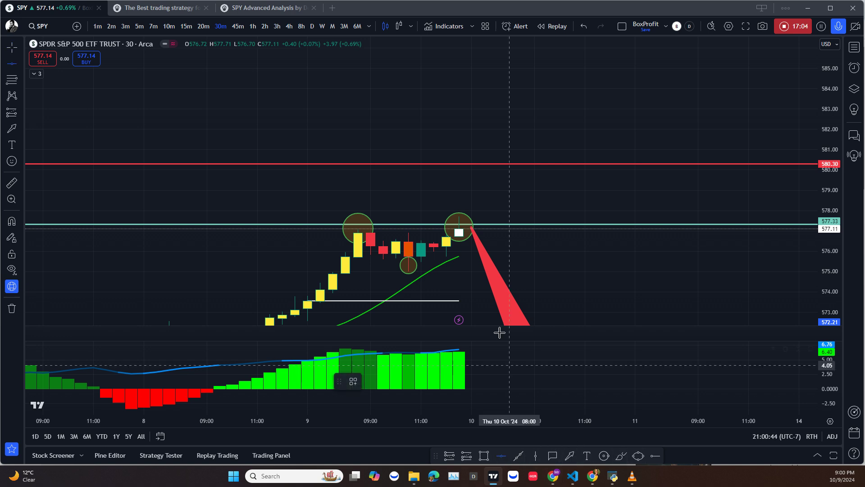
left_click(491, 69)
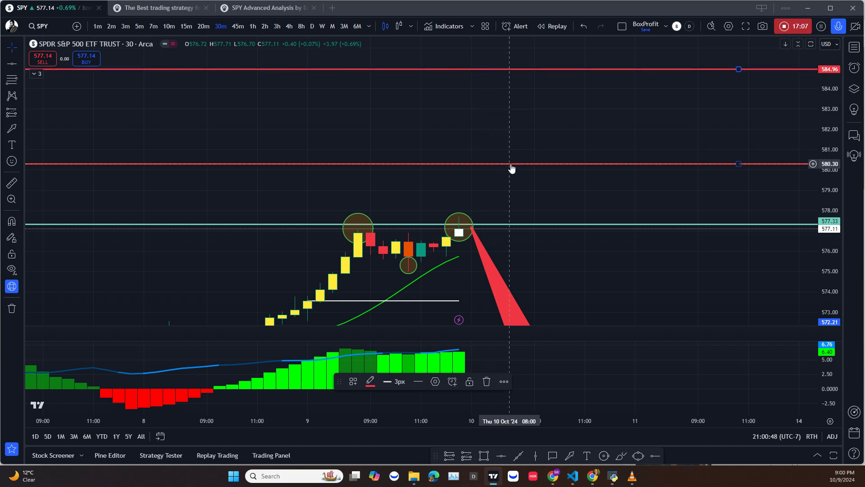
- Recolour the 580.30 line light green, then bring the 565.57 support into view
left_click(369, 381)
left_click(405, 355)
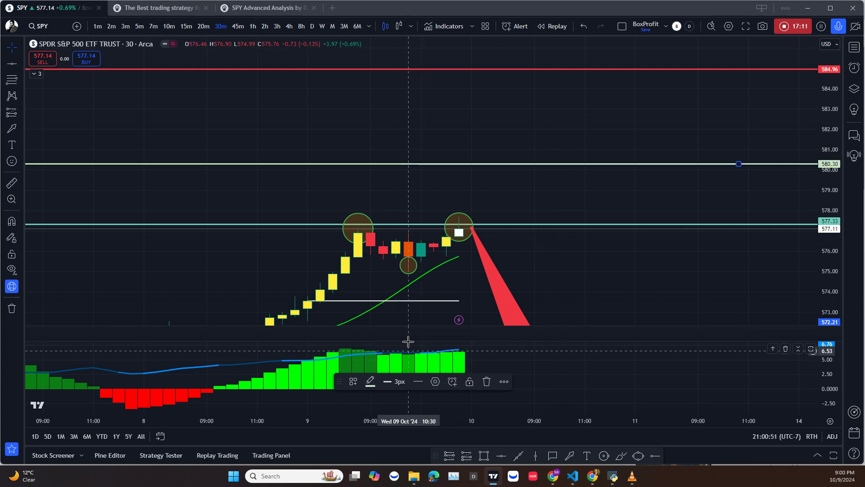
left_click(506, 120)
scroll(597, 208, "down", 1)
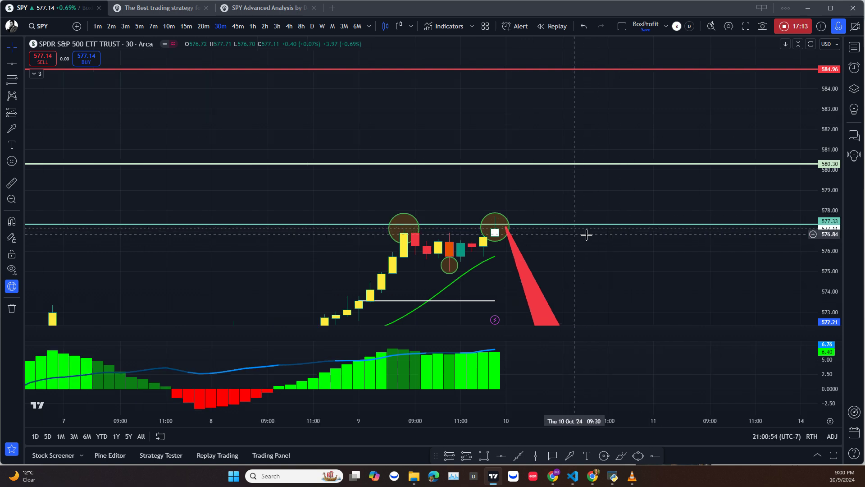
left_click_drag(606, 237, 553, 156)
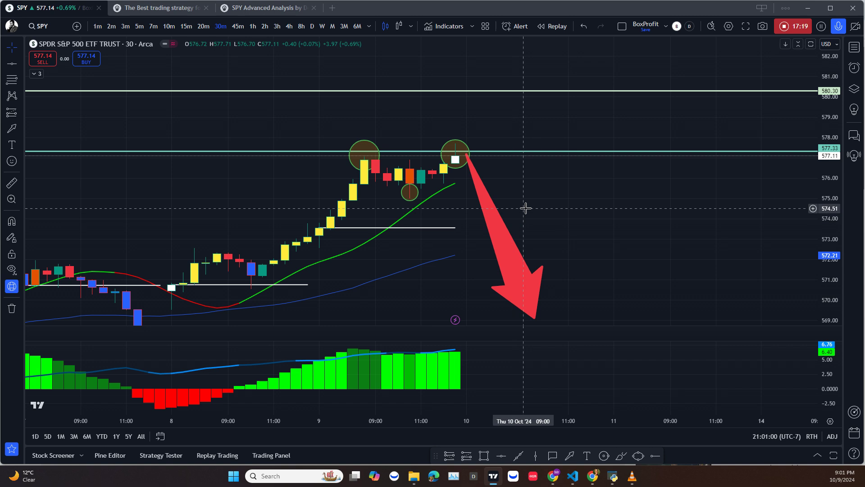
left_click_drag(512, 198, 580, 199)
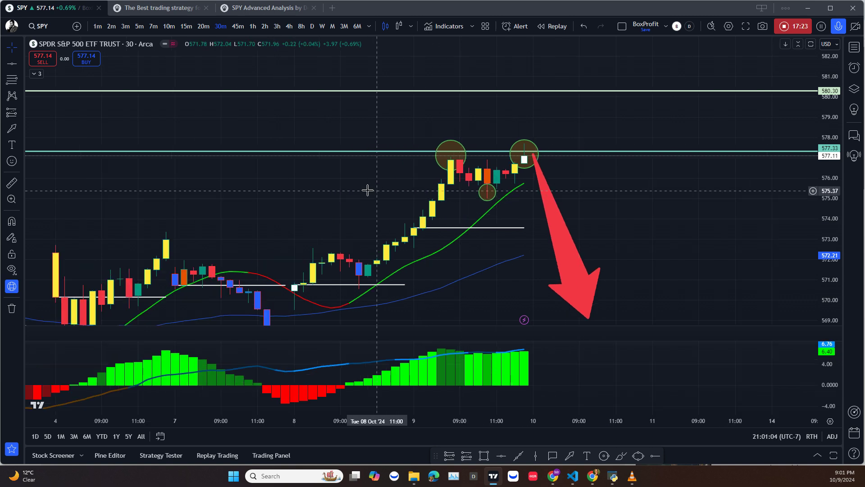
left_click_drag(350, 178, 354, 129)
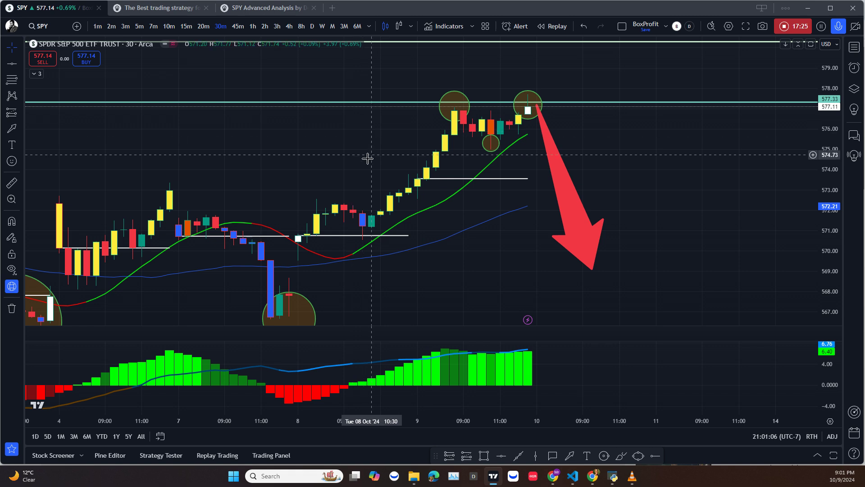
left_click_drag(437, 303, 419, 268)
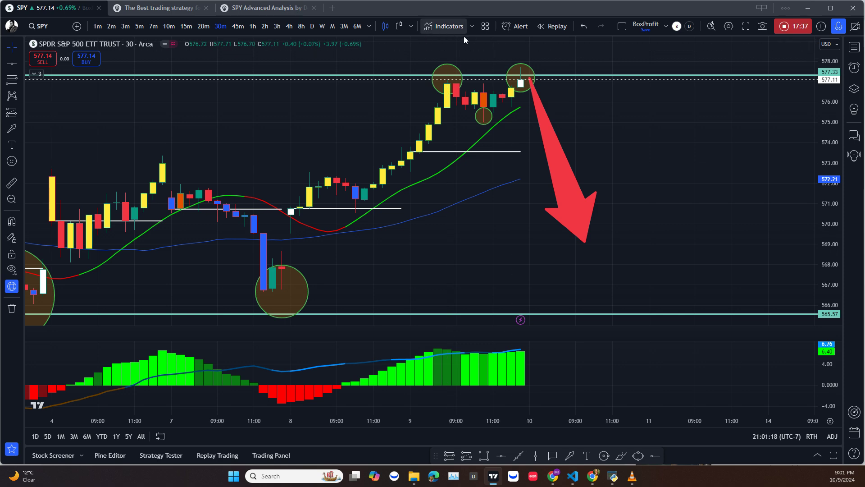
- Change the chart type to Heikin Ashi candles
left_click(411, 27)
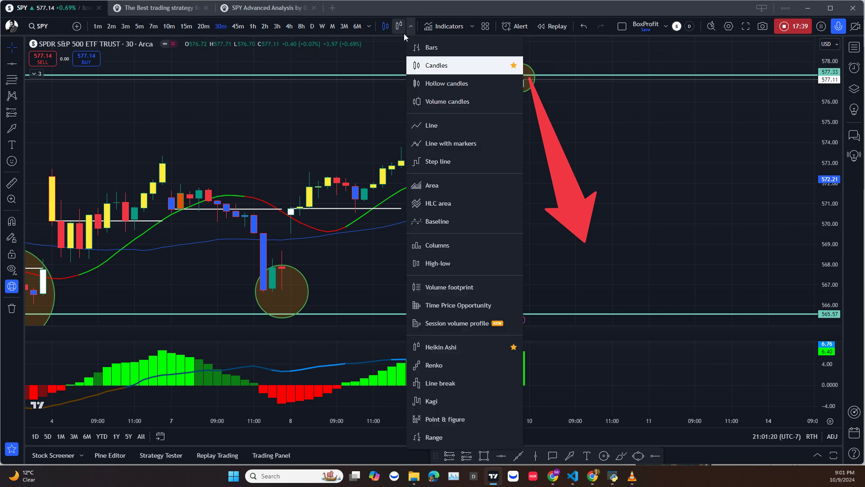
left_click(439, 348)
left_click_drag(583, 303, 456, 292)
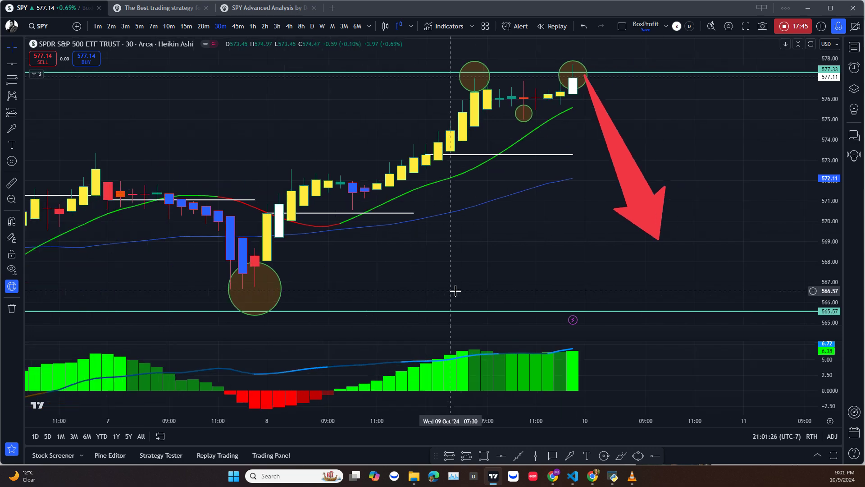
scroll(459, 293, "up", 2)
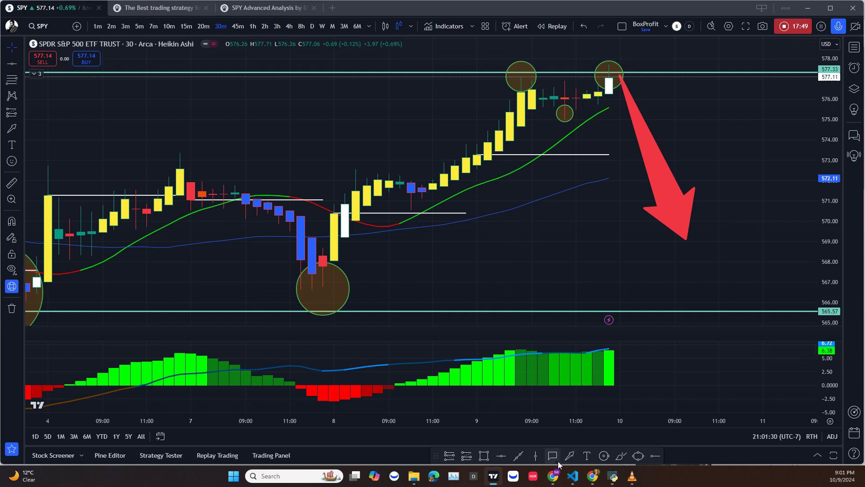
- Circle the Oct 8 morning reversal candle
left_click(604, 456)
left_click(343, 215)
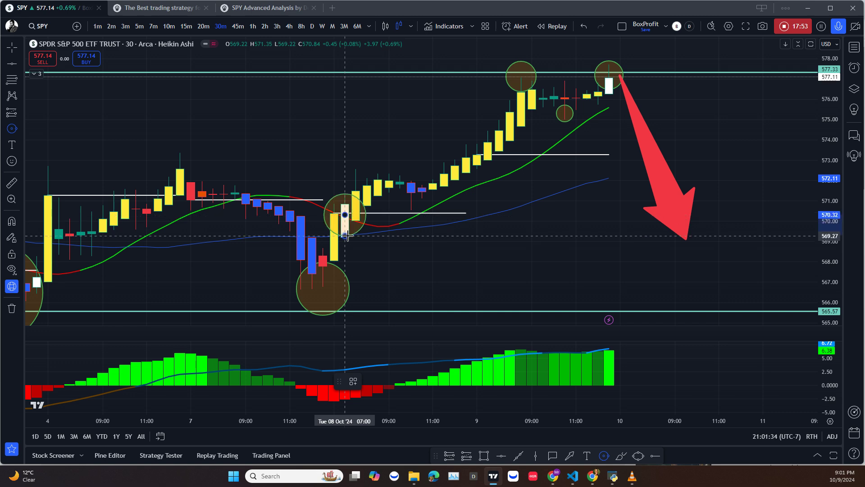
left_click(346, 235)
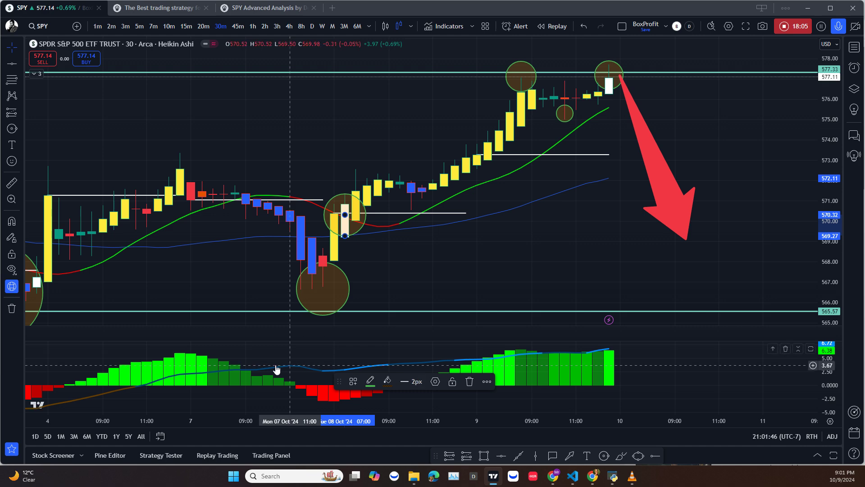
- Resize the price pane and pan to review late September through early October bars
left_click_drag(238, 363, 423, 342)
scroll(422, 344, "down", 2)
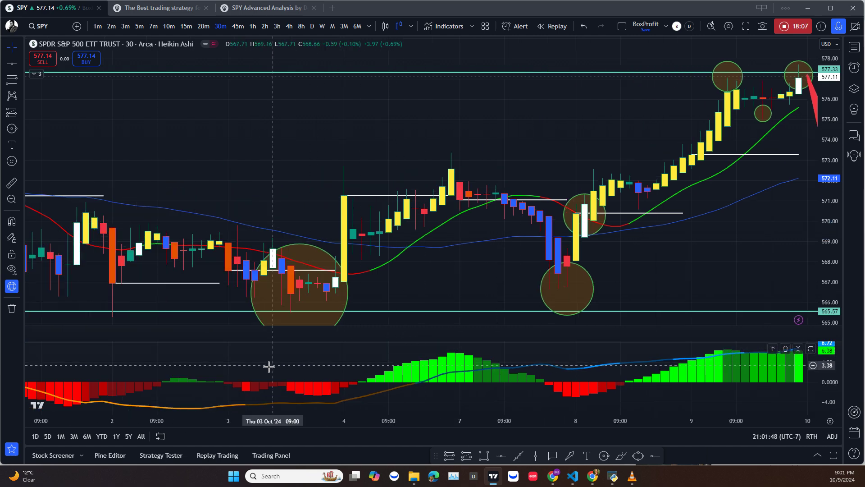
scroll(284, 362, "down", 1)
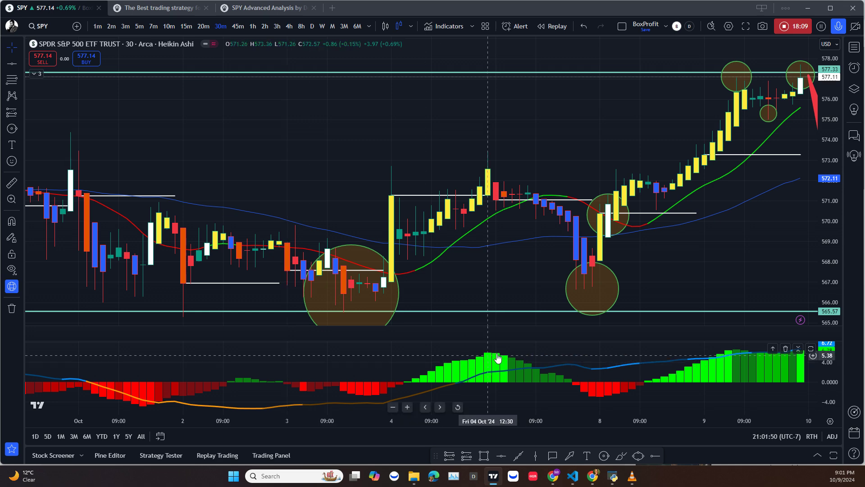
left_click_drag(460, 326, 409, 329)
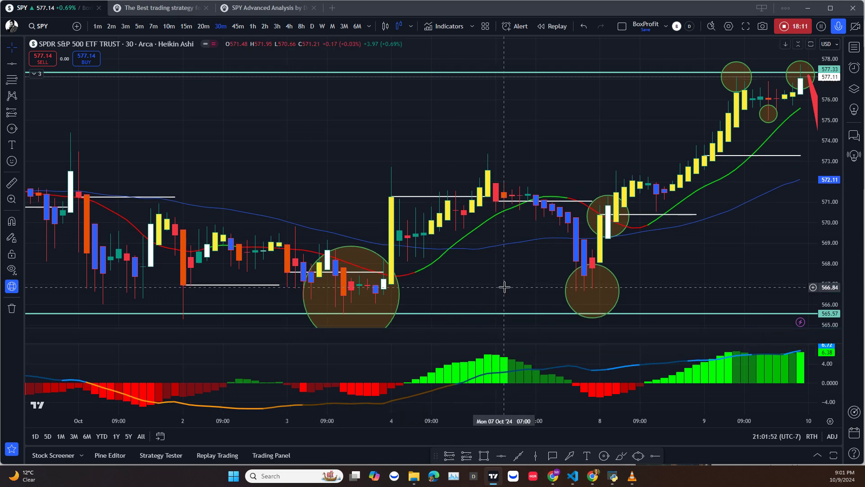
left_click_drag(502, 285, 370, 256)
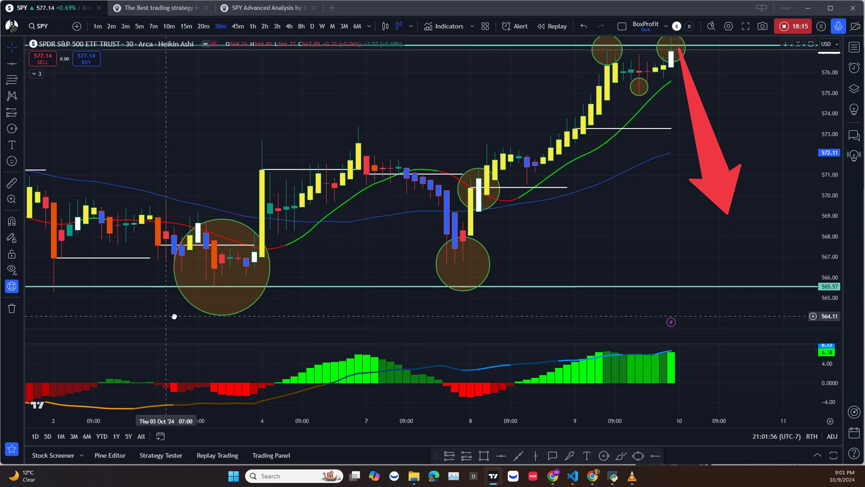
left_click_drag(164, 320, 479, 328)
left_click_drag(419, 274, 269, 217)
scroll(270, 216, "right", 8)
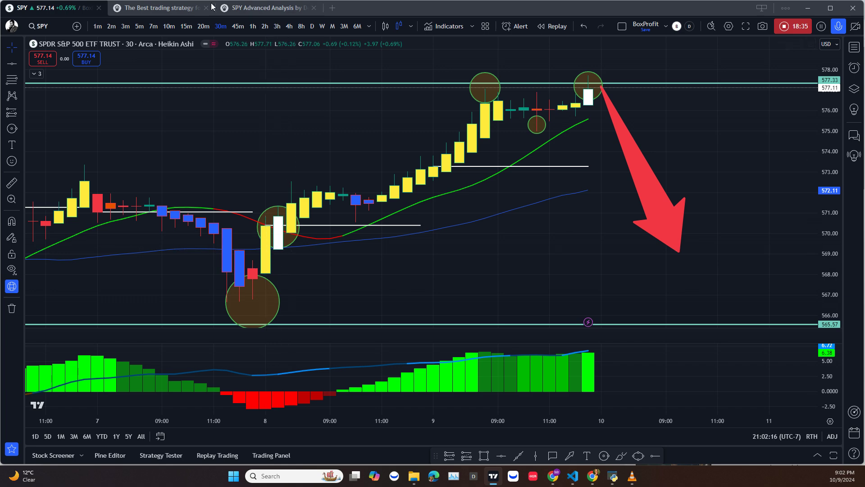
- Switch SPY to 7-minute candles and pan to the Oct 8–9 rally toward the 577.33 resistance
left_click(148, 26)
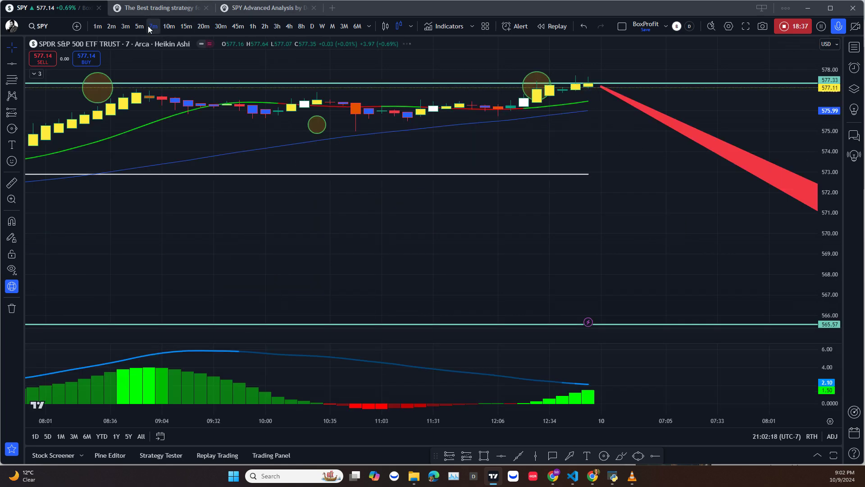
scroll(325, 187, "down", 5)
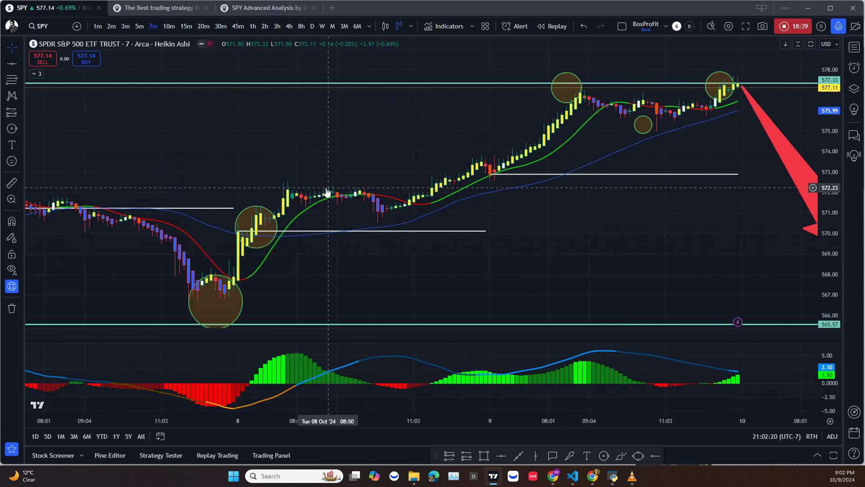
left_click_drag(290, 276, 442, 266)
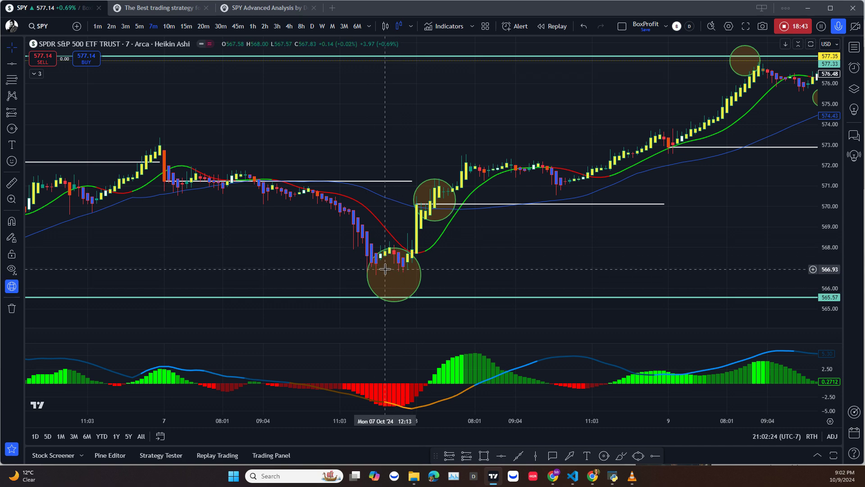
scroll(391, 274, "right", 6)
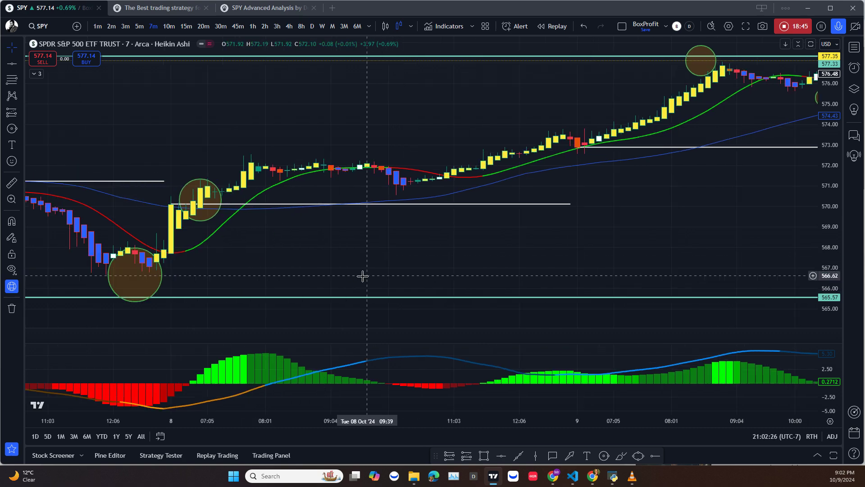
scroll(350, 268, "left", 4)
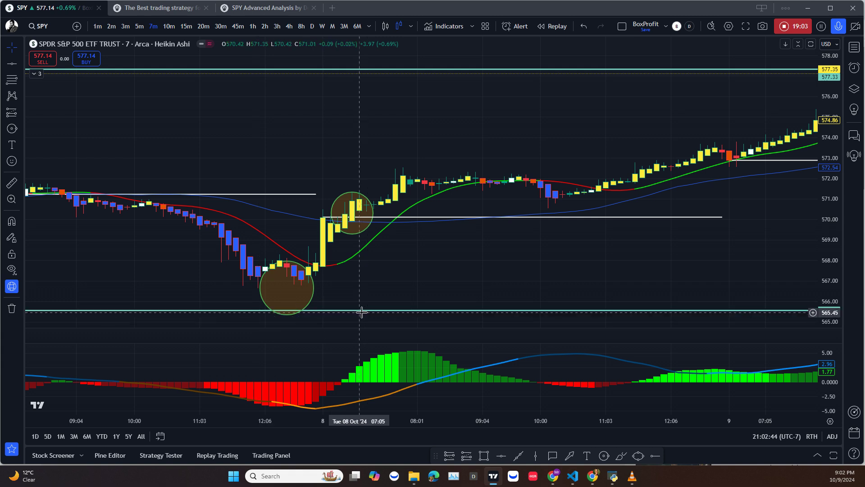
left_click_drag(523, 258, 350, 258)
left_click_drag(448, 282, 375, 301)
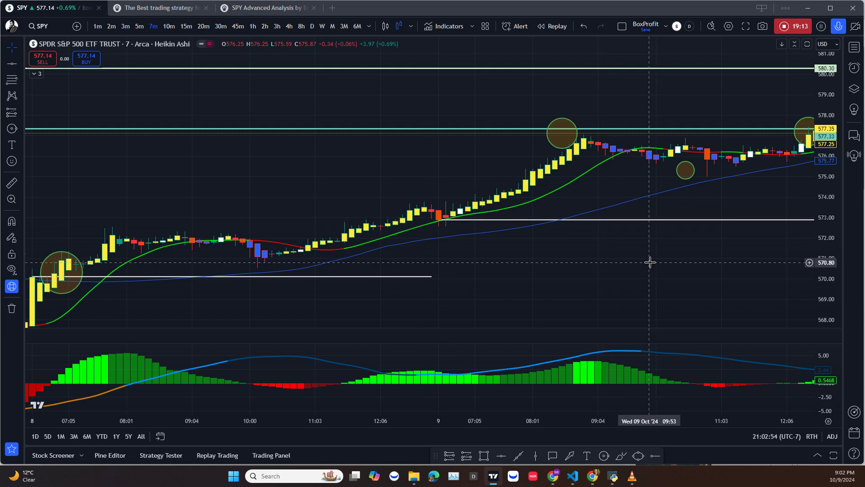
- Switch to 10-minute candles and bring the lower circle and 565.57 line into view
left_click(170, 27)
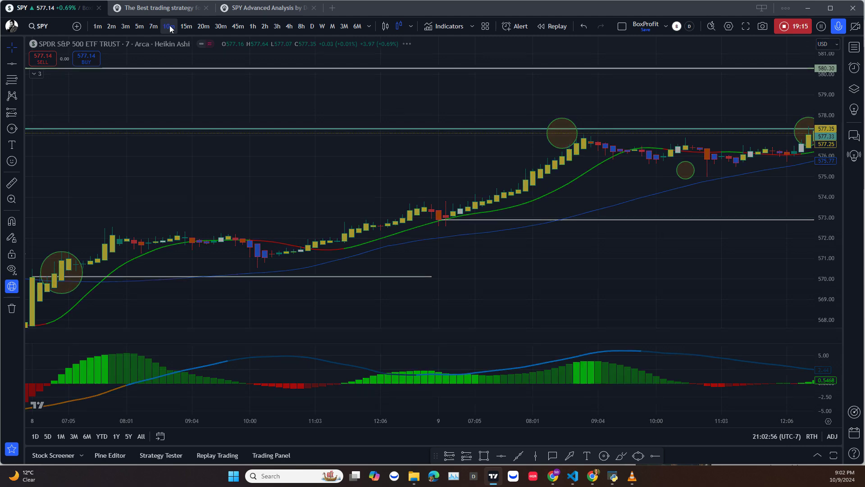
left_click_drag(396, 166, 347, 175)
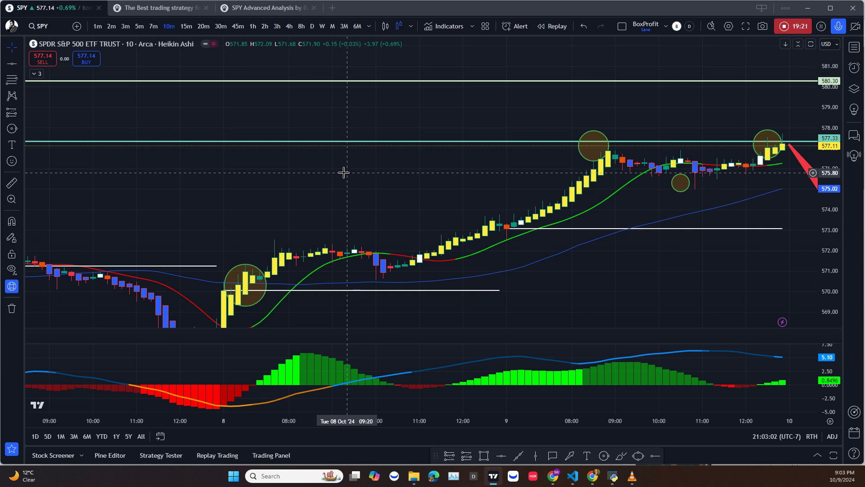
scroll(354, 168, "down", 2)
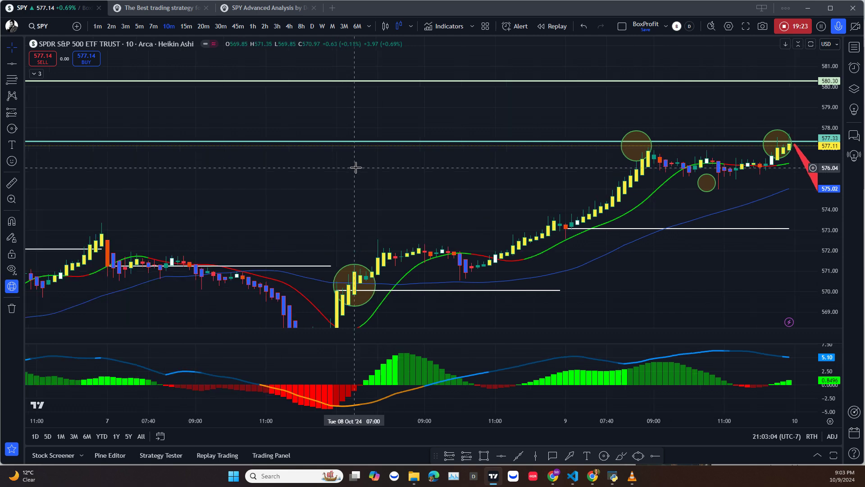
left_click_drag(370, 188, 395, 150)
scroll(395, 150, "down", 1)
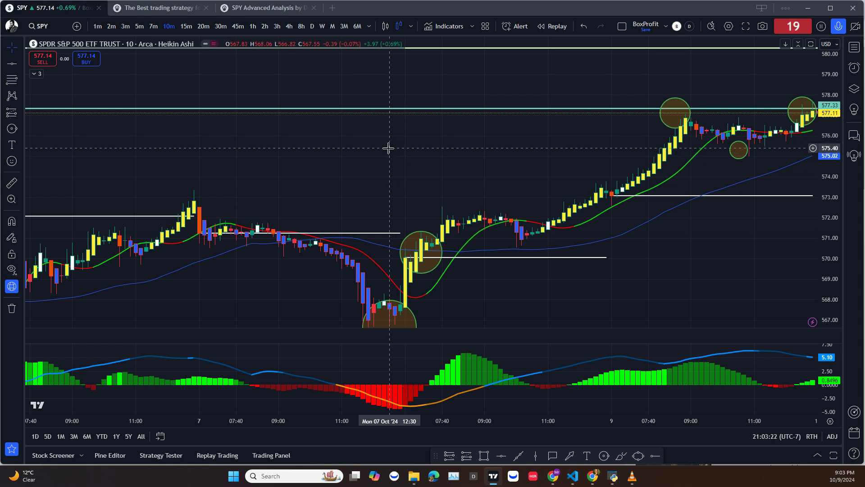
left_click_drag(336, 155, 328, 110)
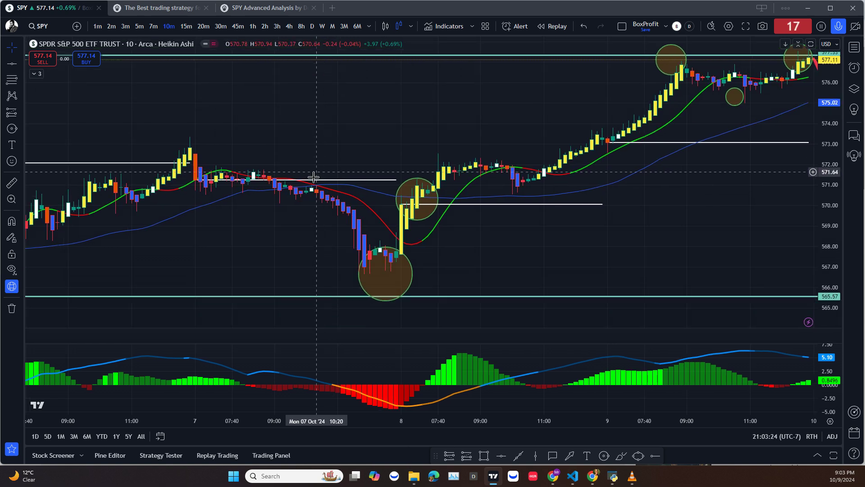
- Zoom out and pan back through the Oct 4 and Sep 30 bars to Sep 27
left_click_drag(280, 218, 348, 212)
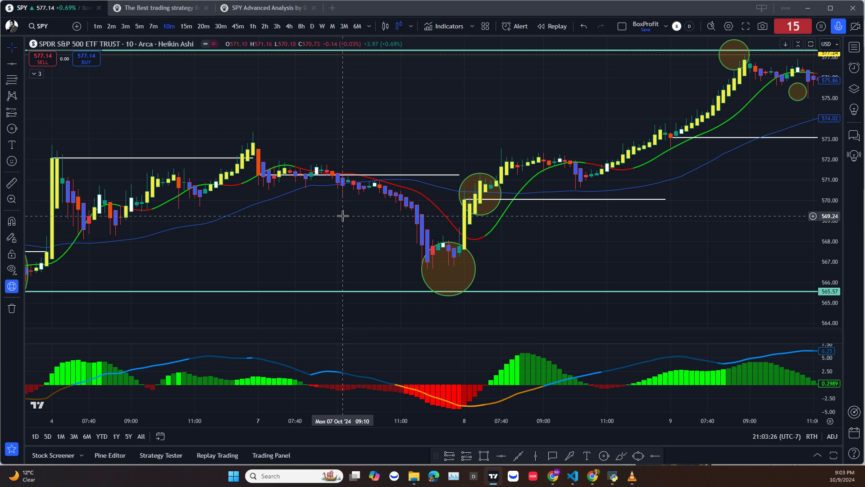
scroll(342, 216, "down", 2)
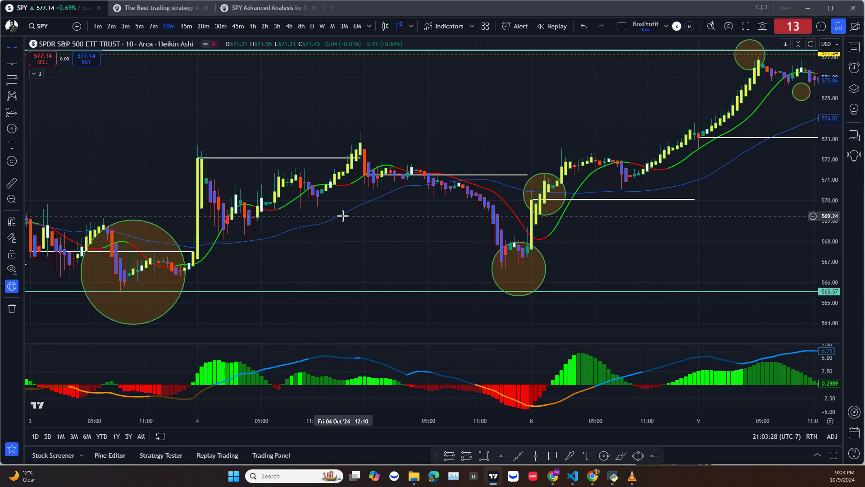
scroll(342, 216, "down", 3)
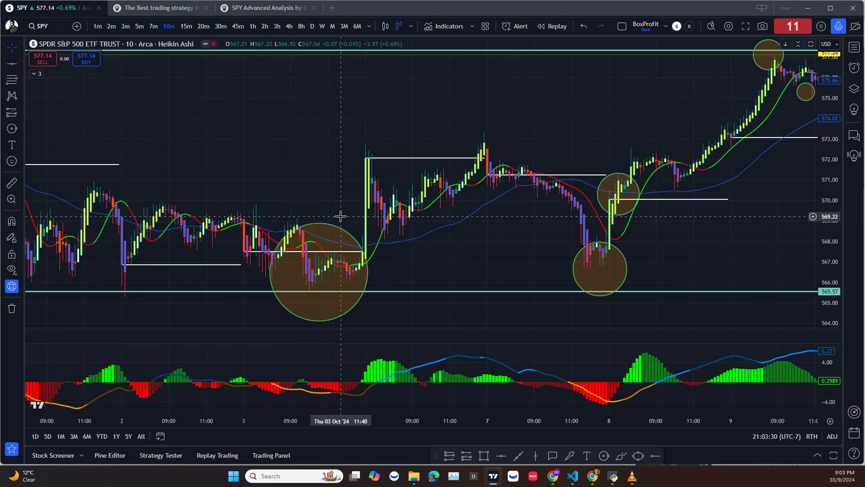
left_click_drag(175, 188, 324, 188)
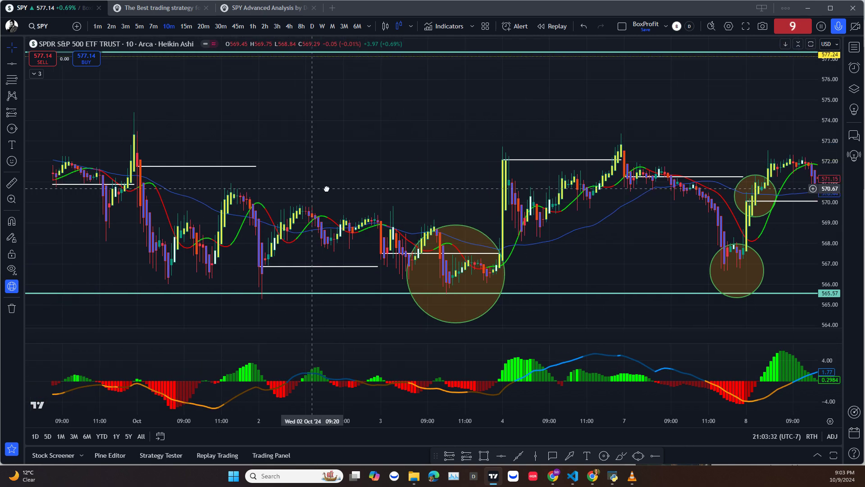
left_click_drag(127, 255, 203, 257)
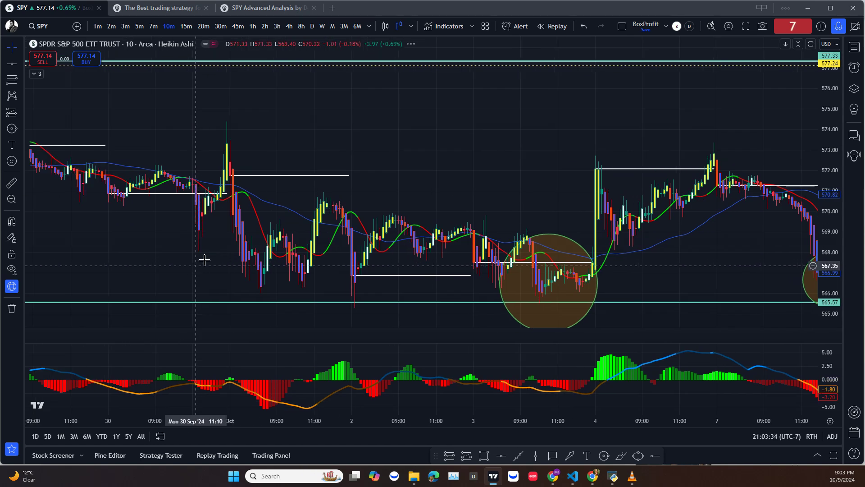